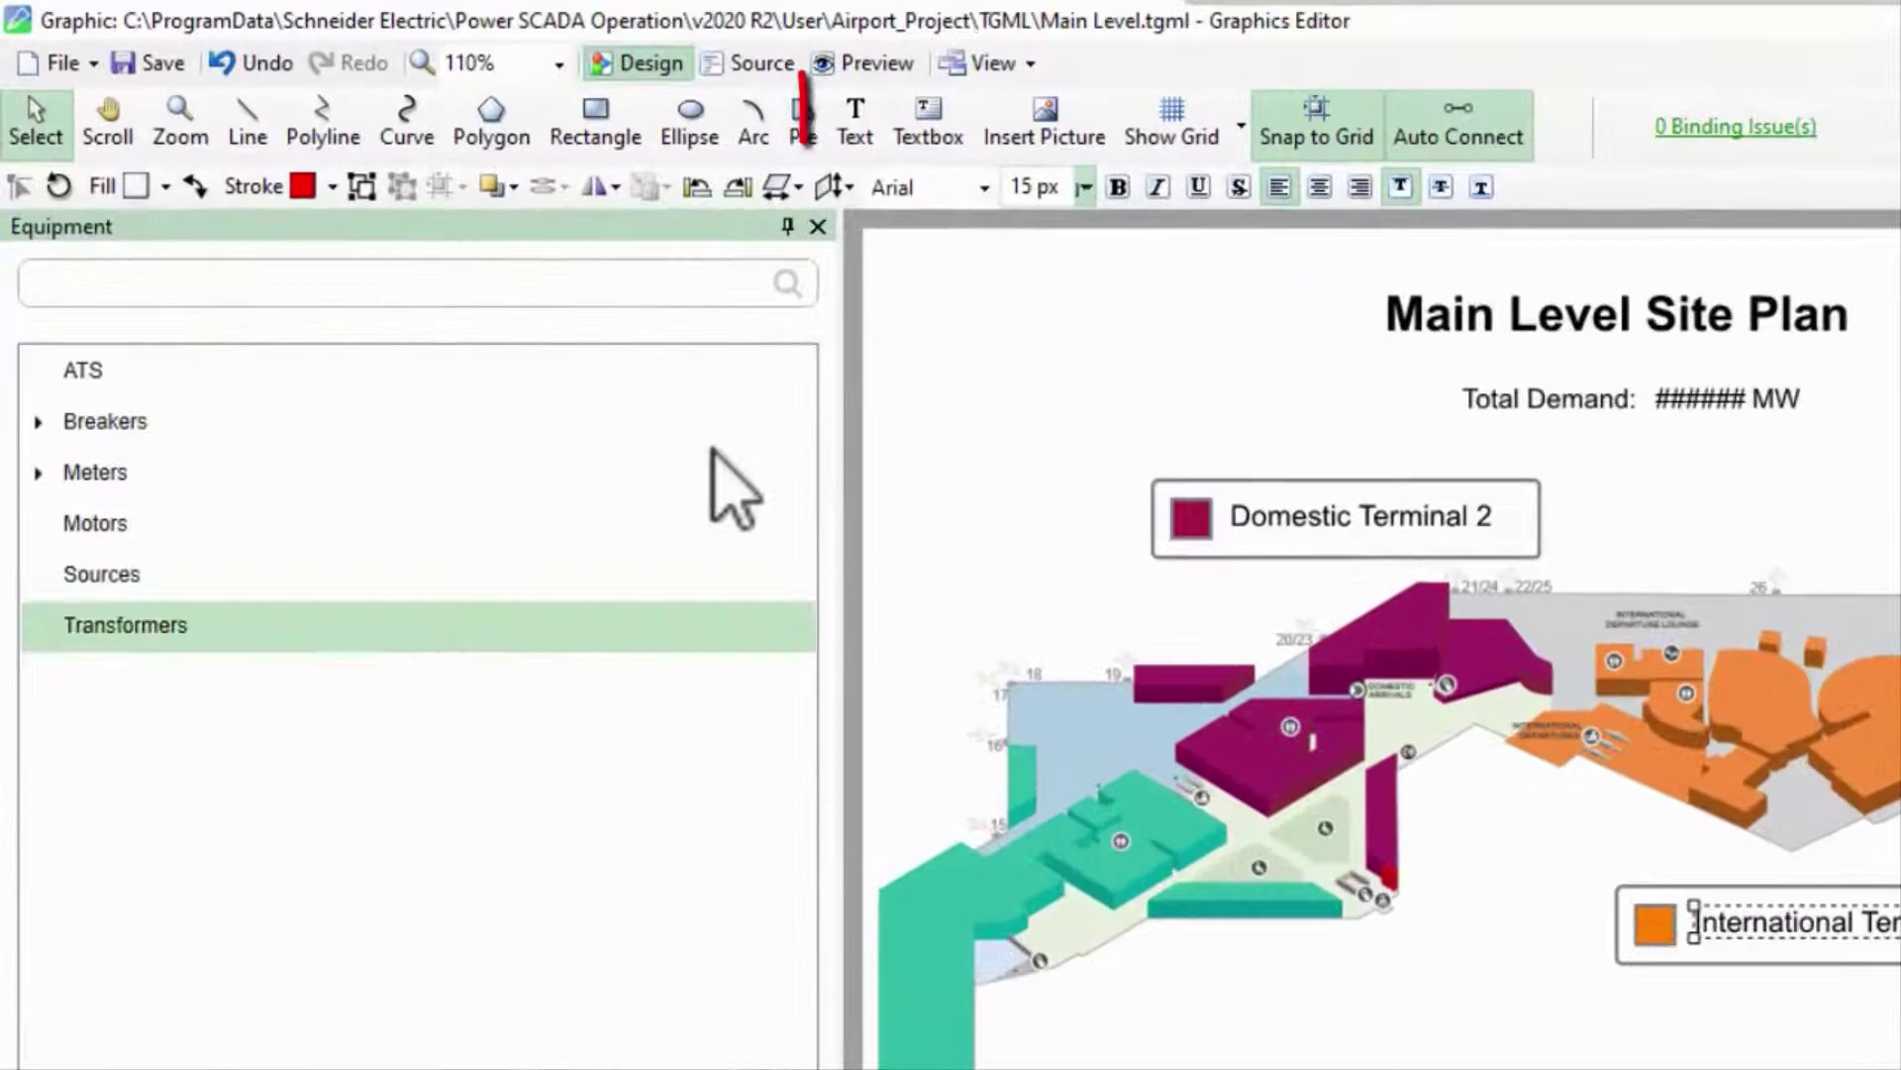
Step: Place a red 25 px ALARM text object to the right of the Total Demand line
click(854, 119)
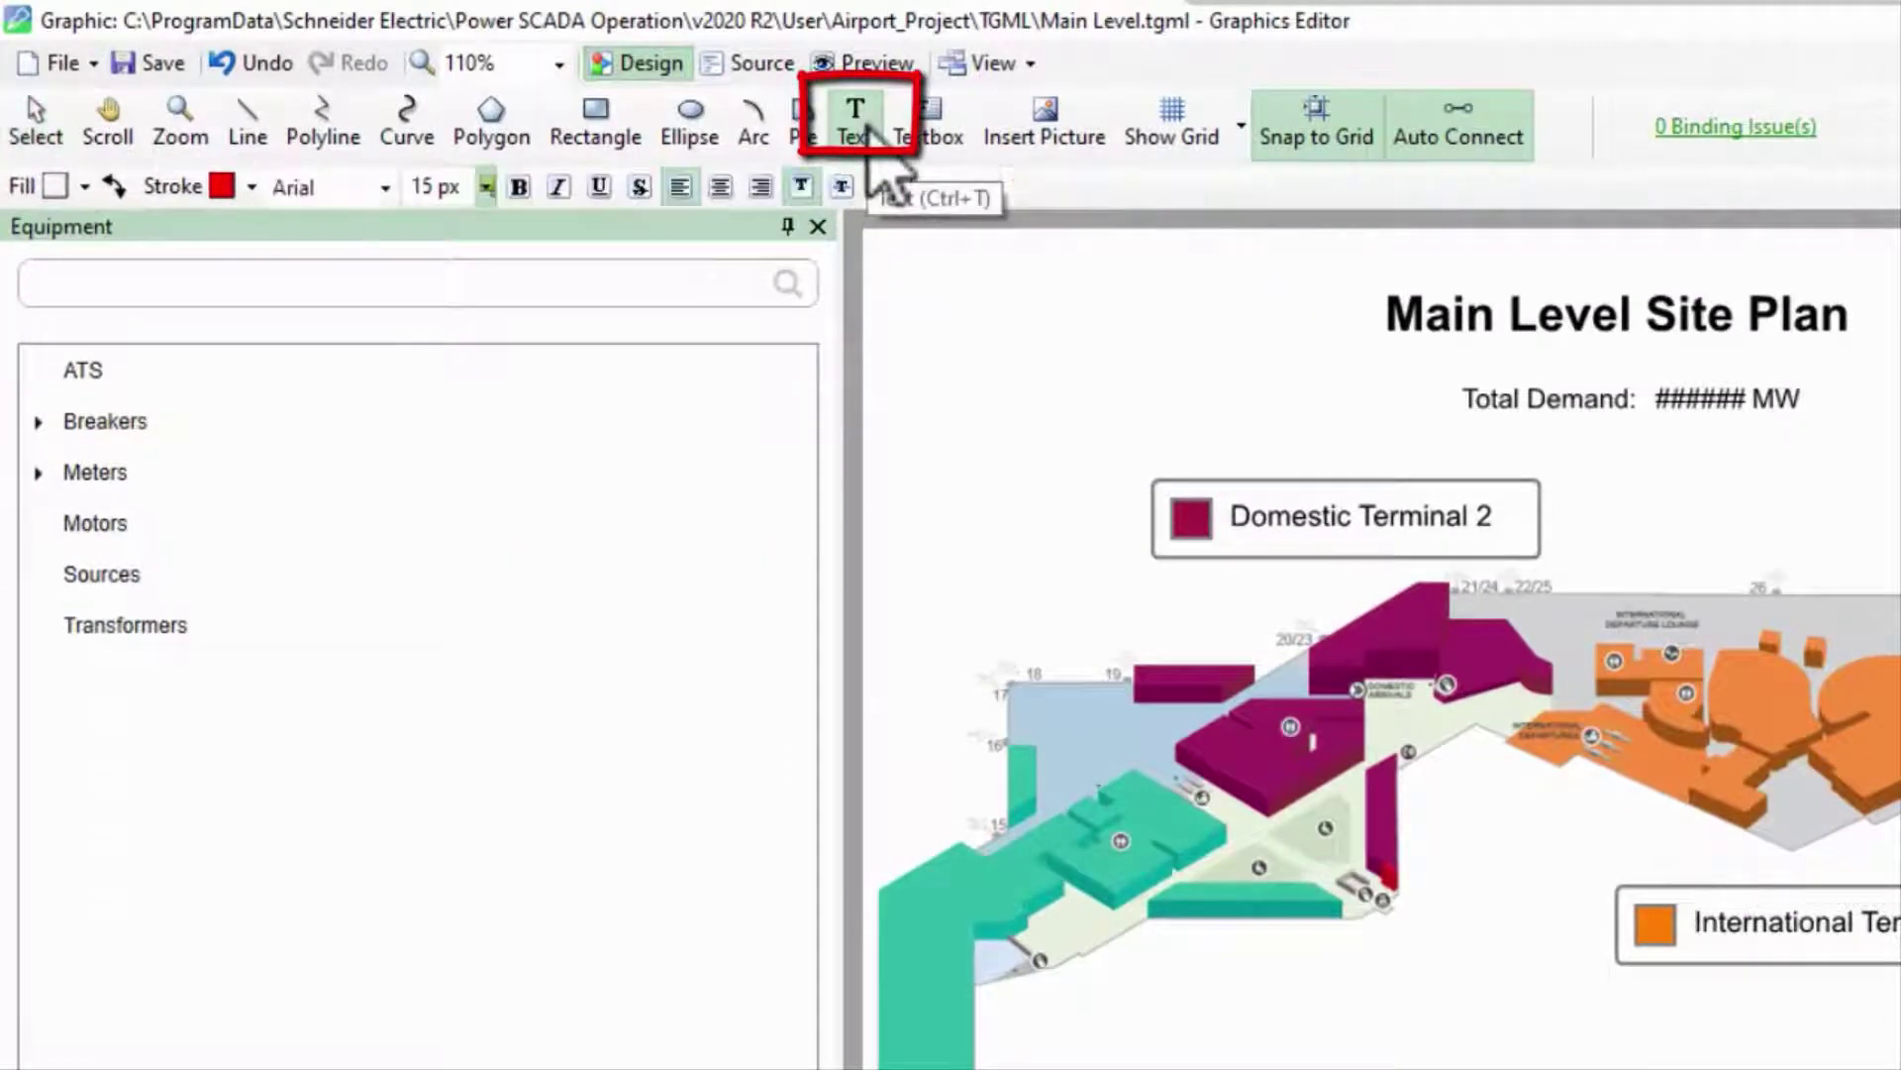
click(484, 186)
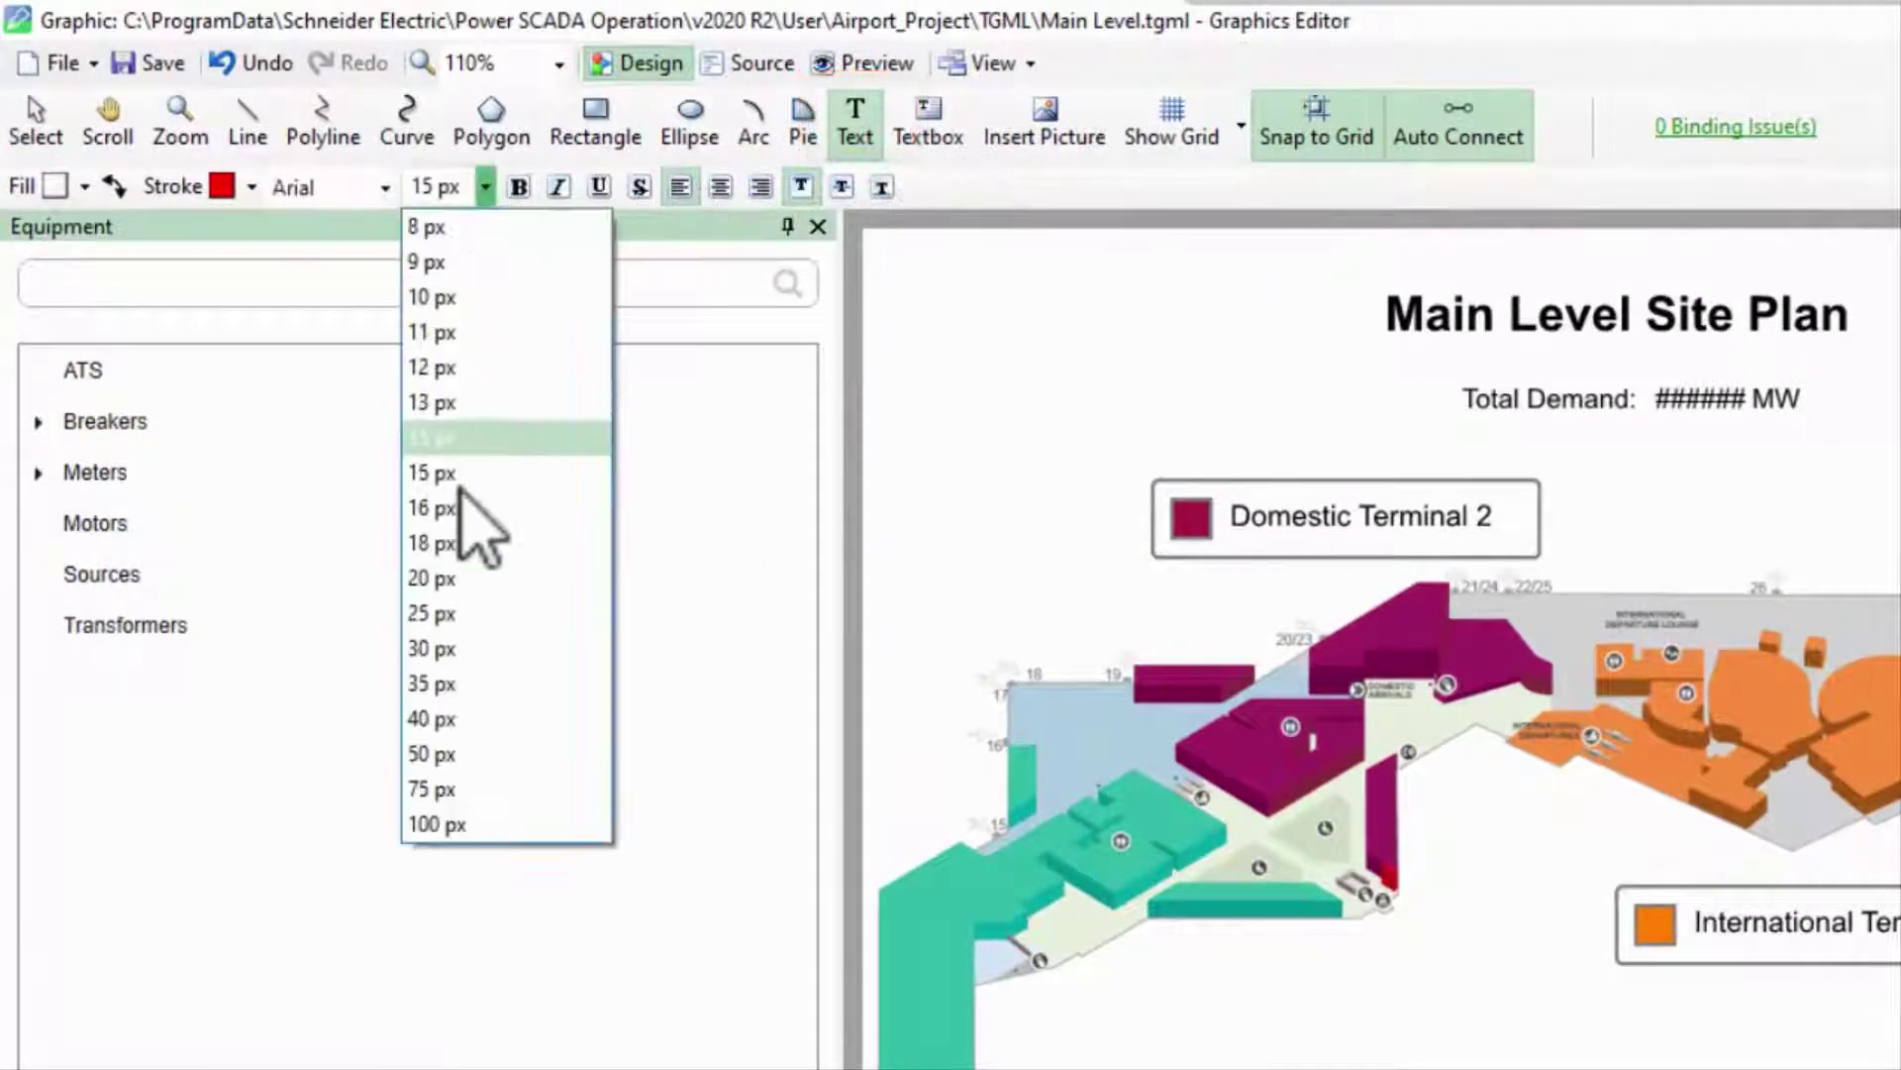
click(506, 612)
click(1146, 424)
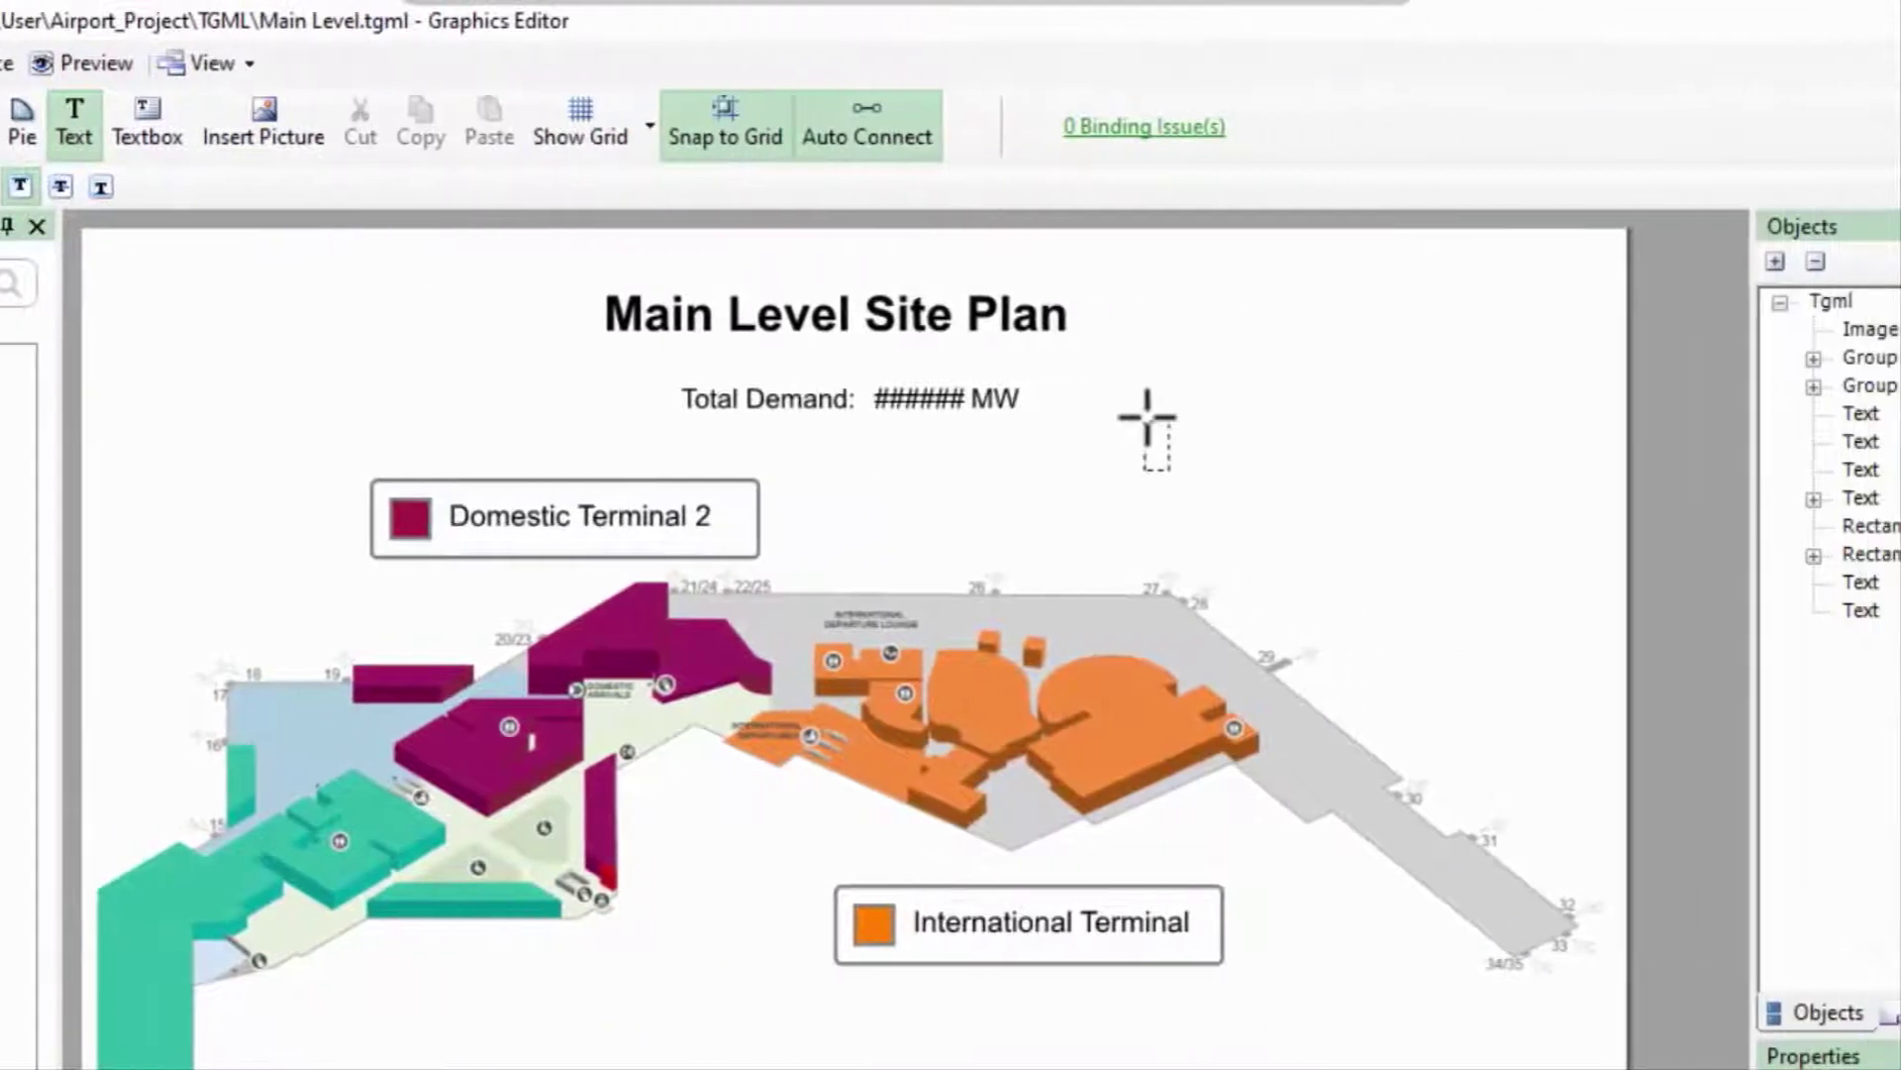
text(ALARM)
key(Escape)
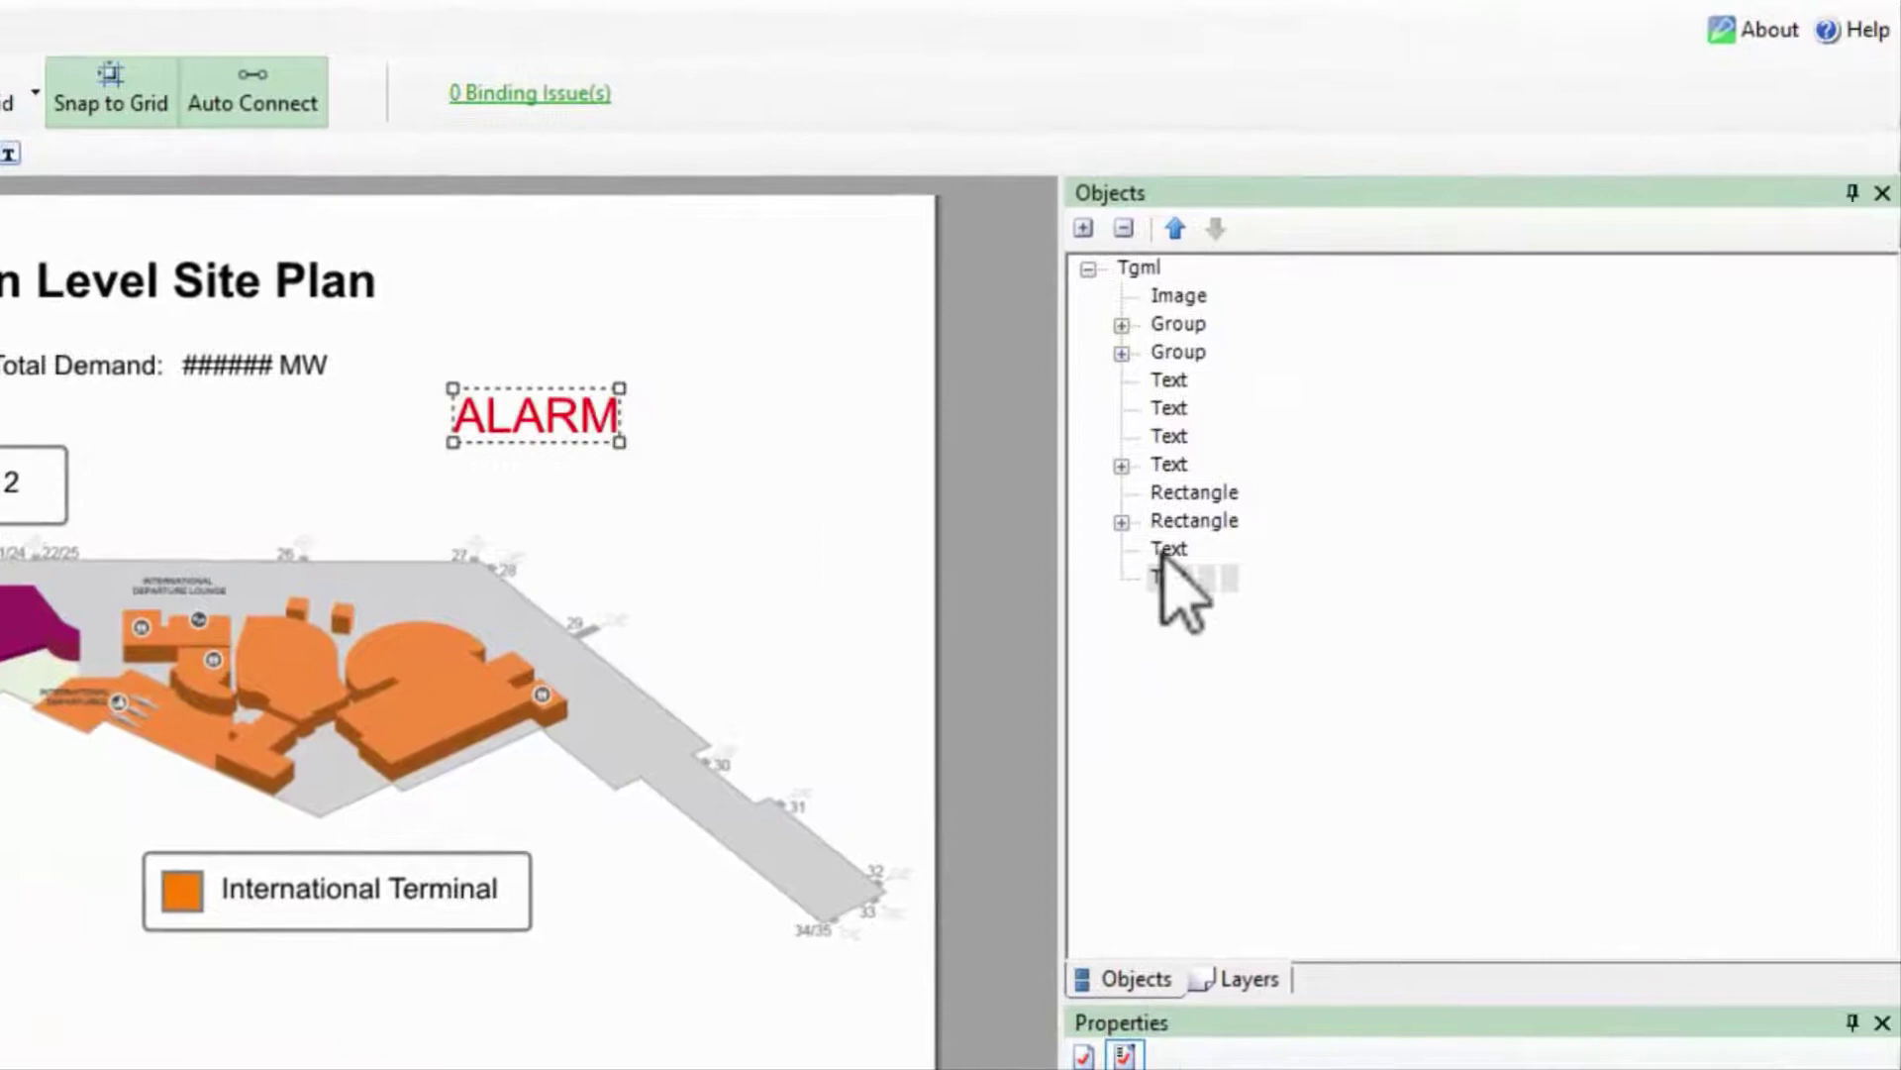
Step: Add an Animate object under the ALARM text with Target Attribute set to Visibility
right_click(1173, 577)
mouse_move(1267, 604)
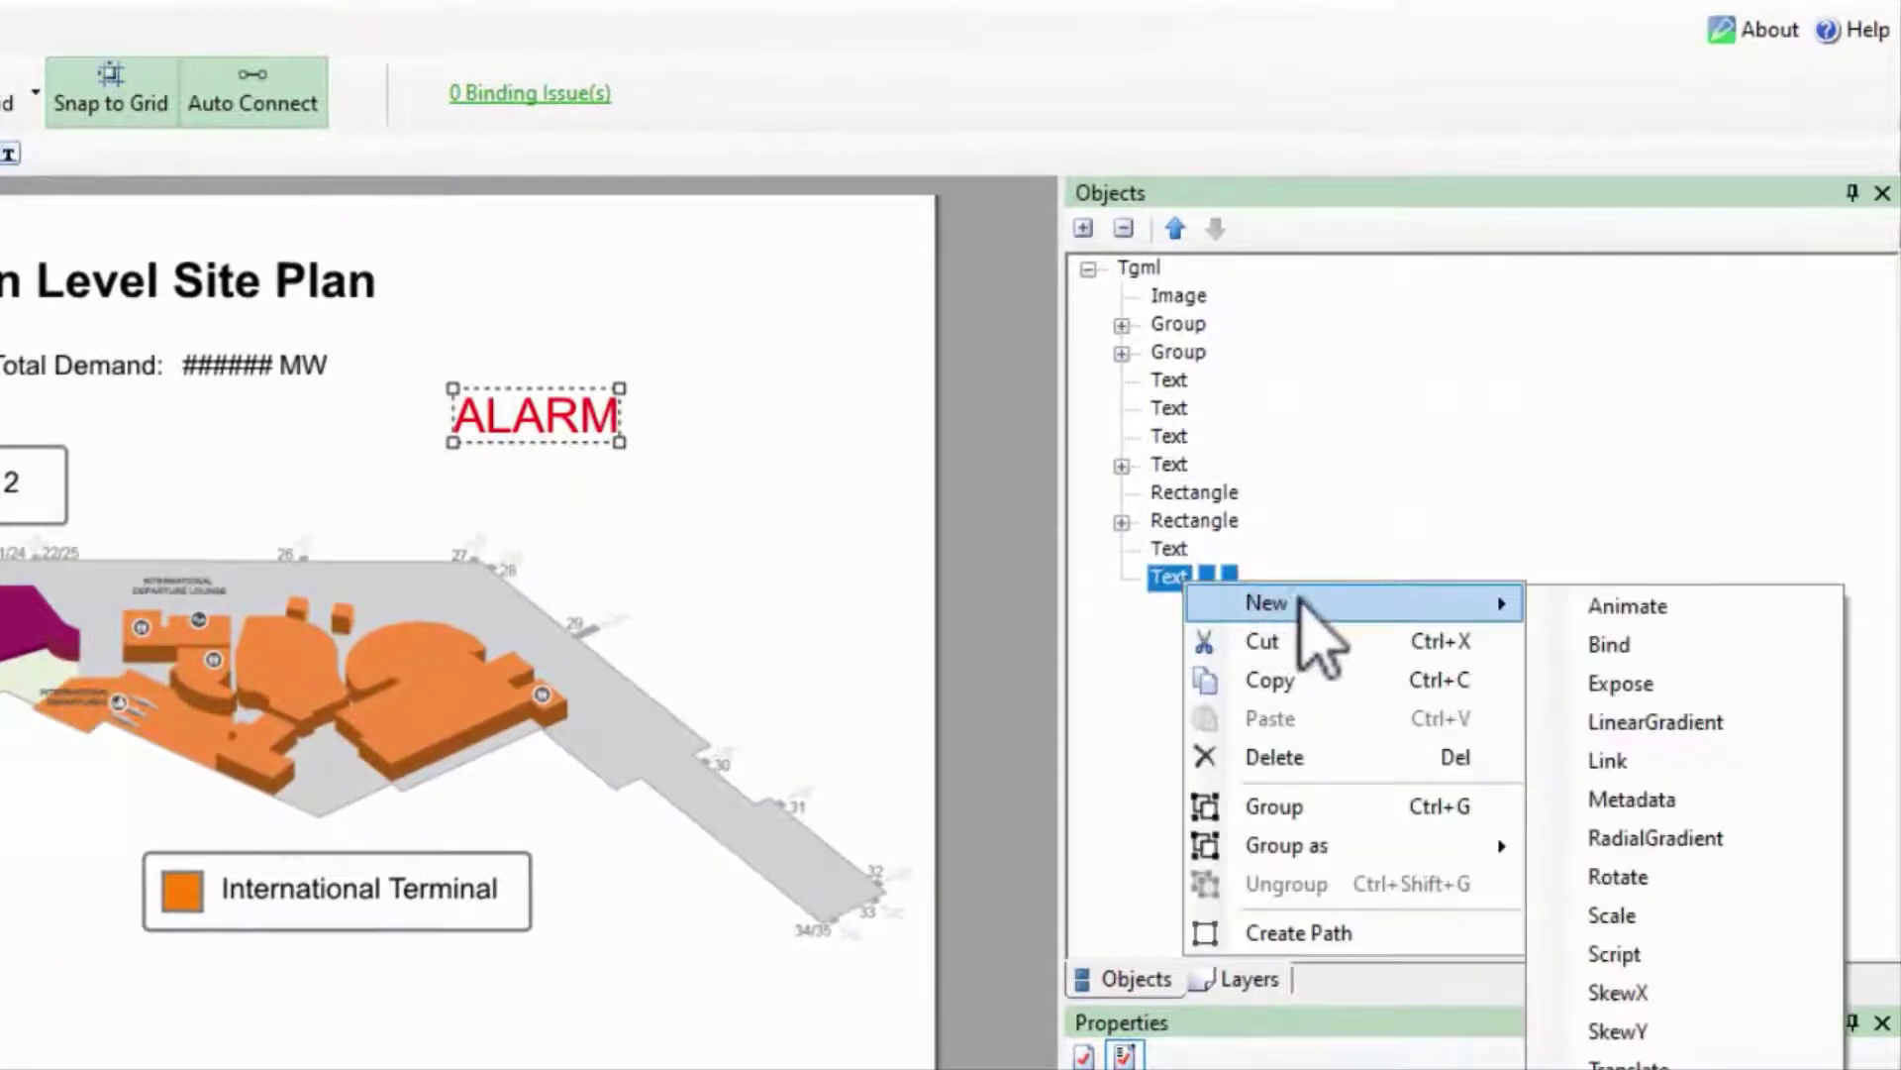
click(1628, 606)
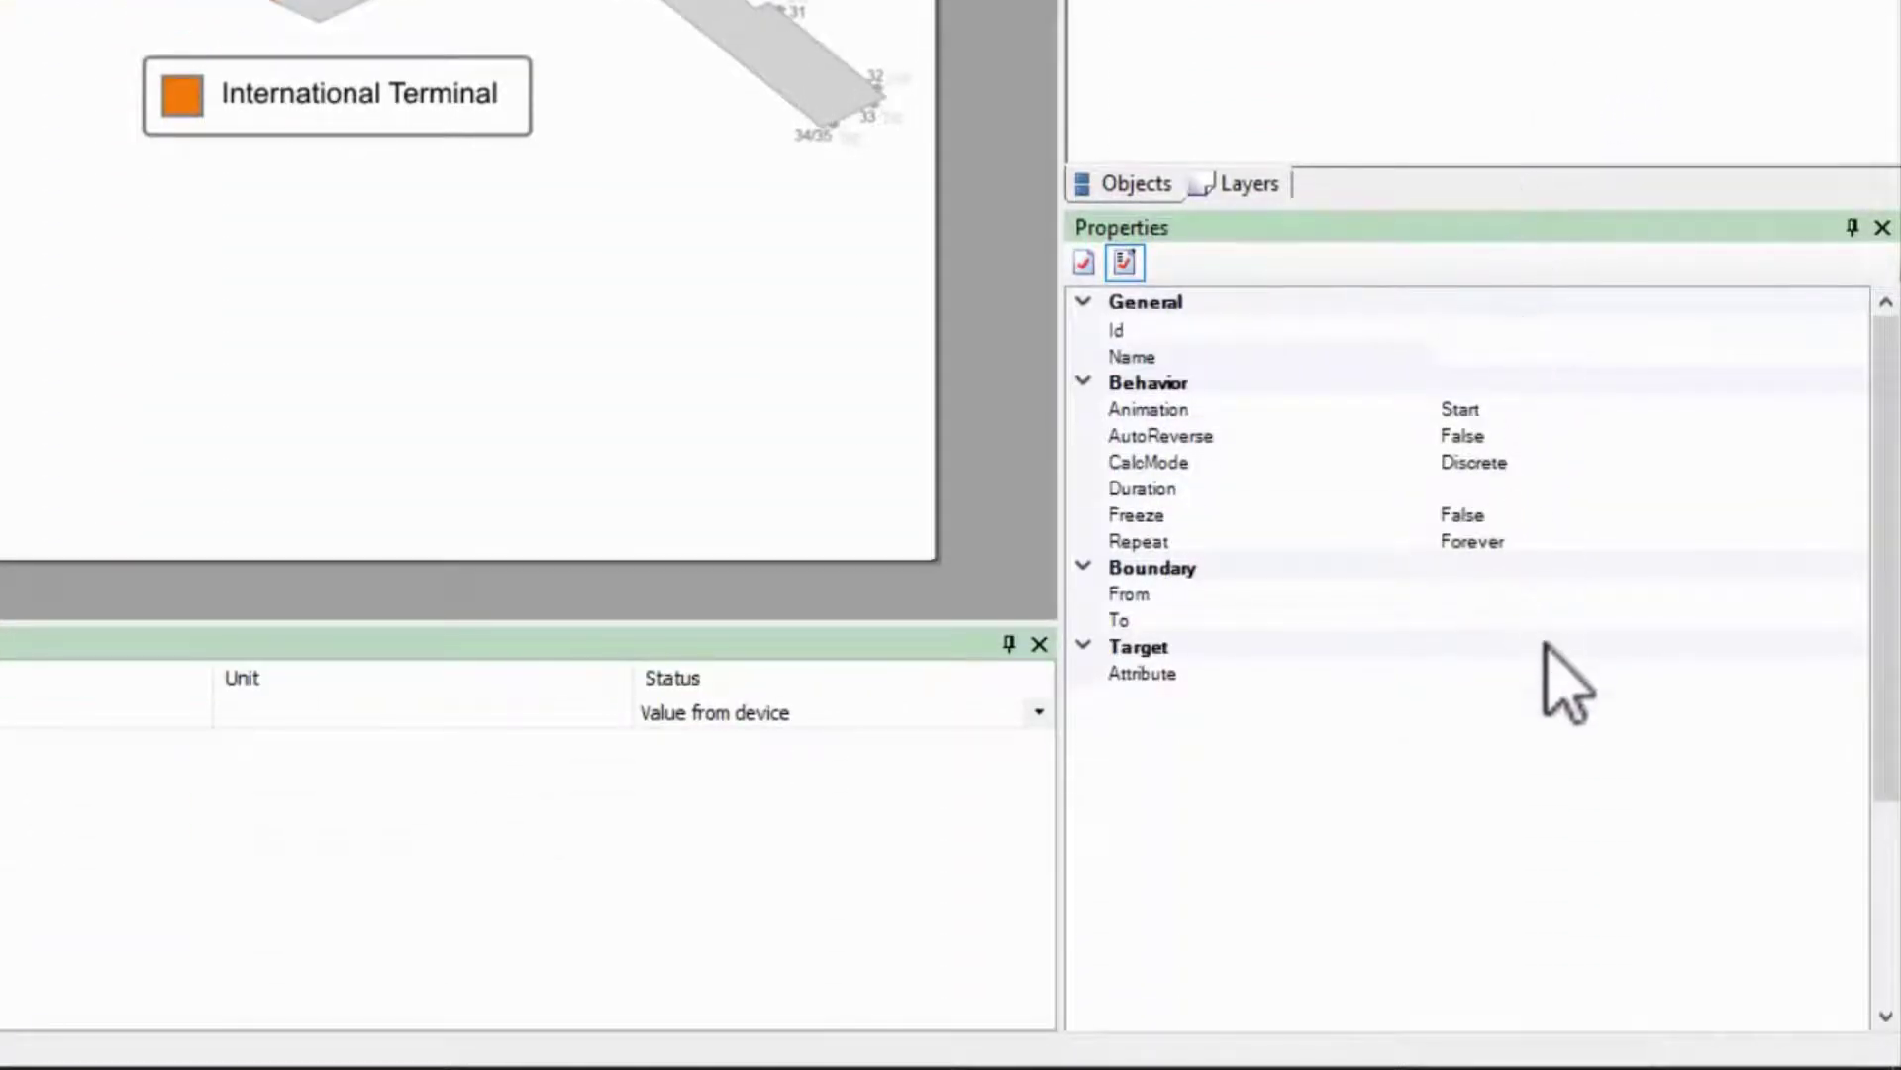
click(1579, 674)
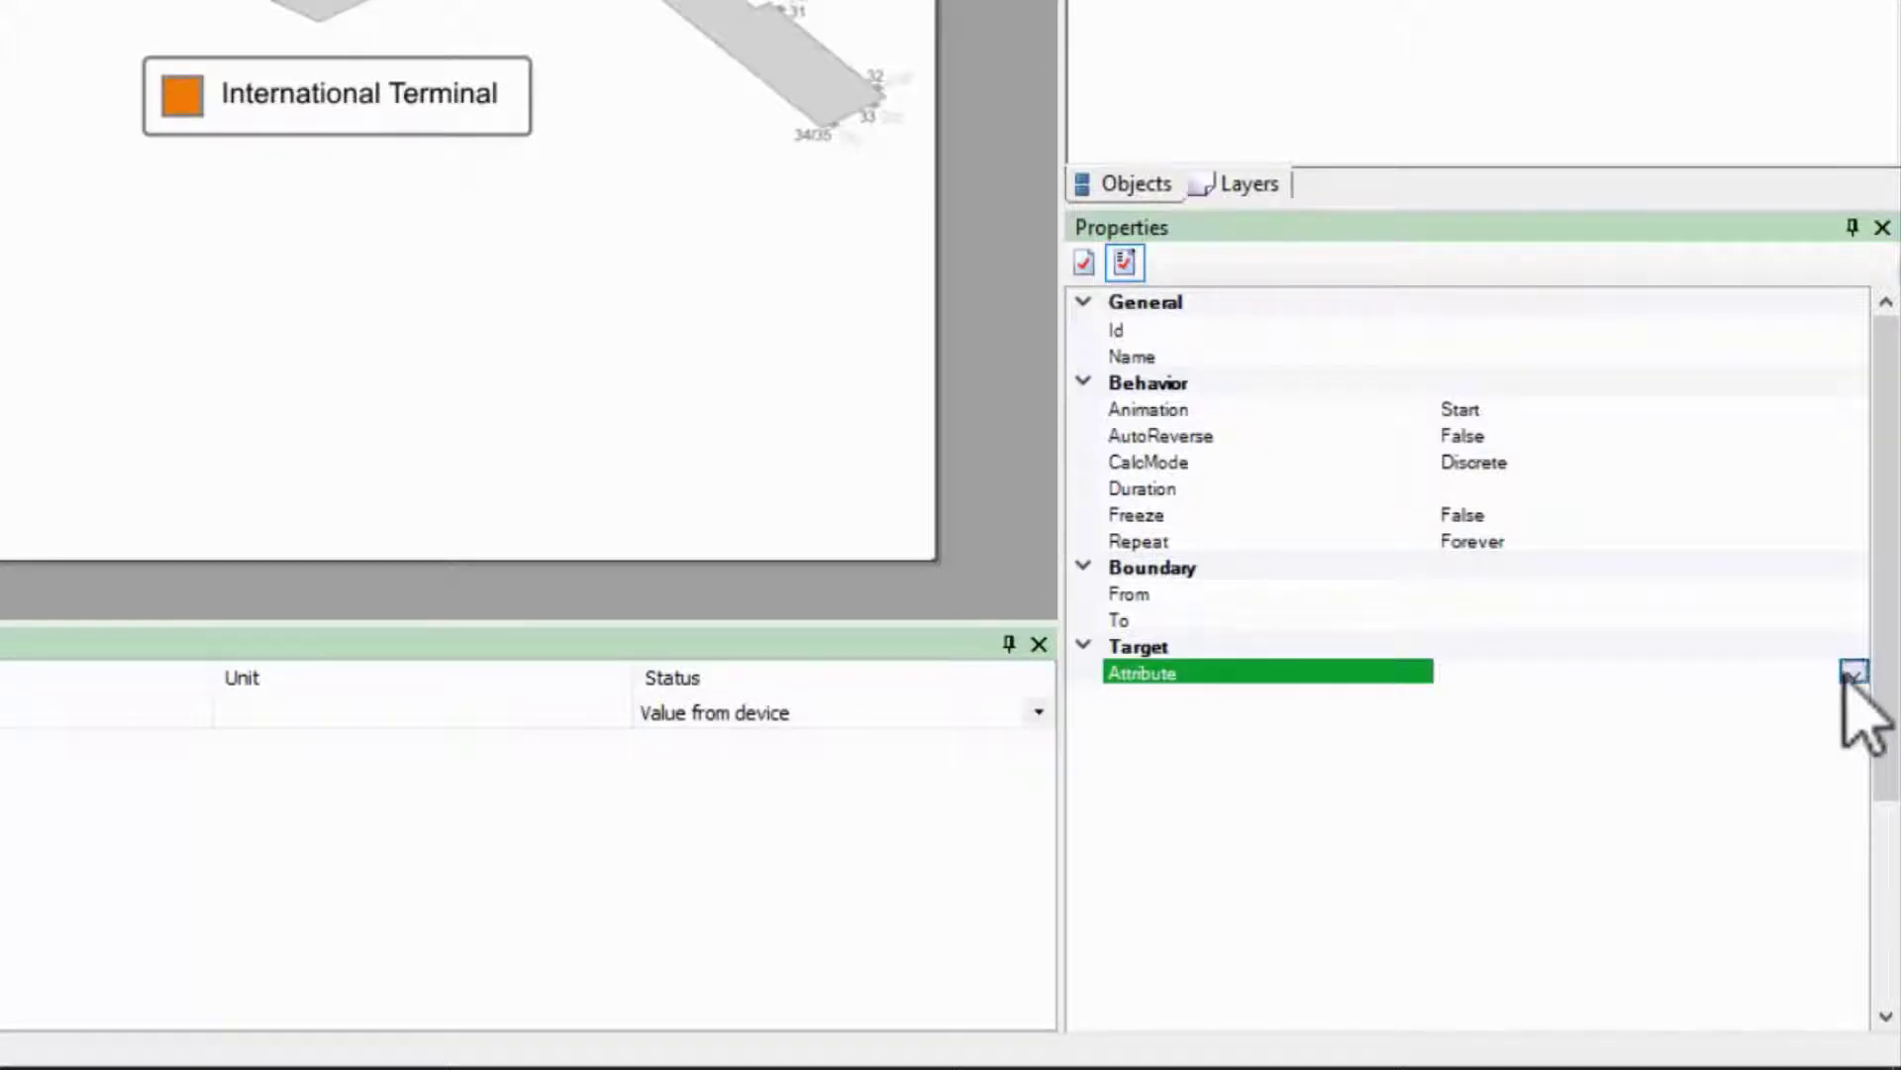
click(1852, 676)
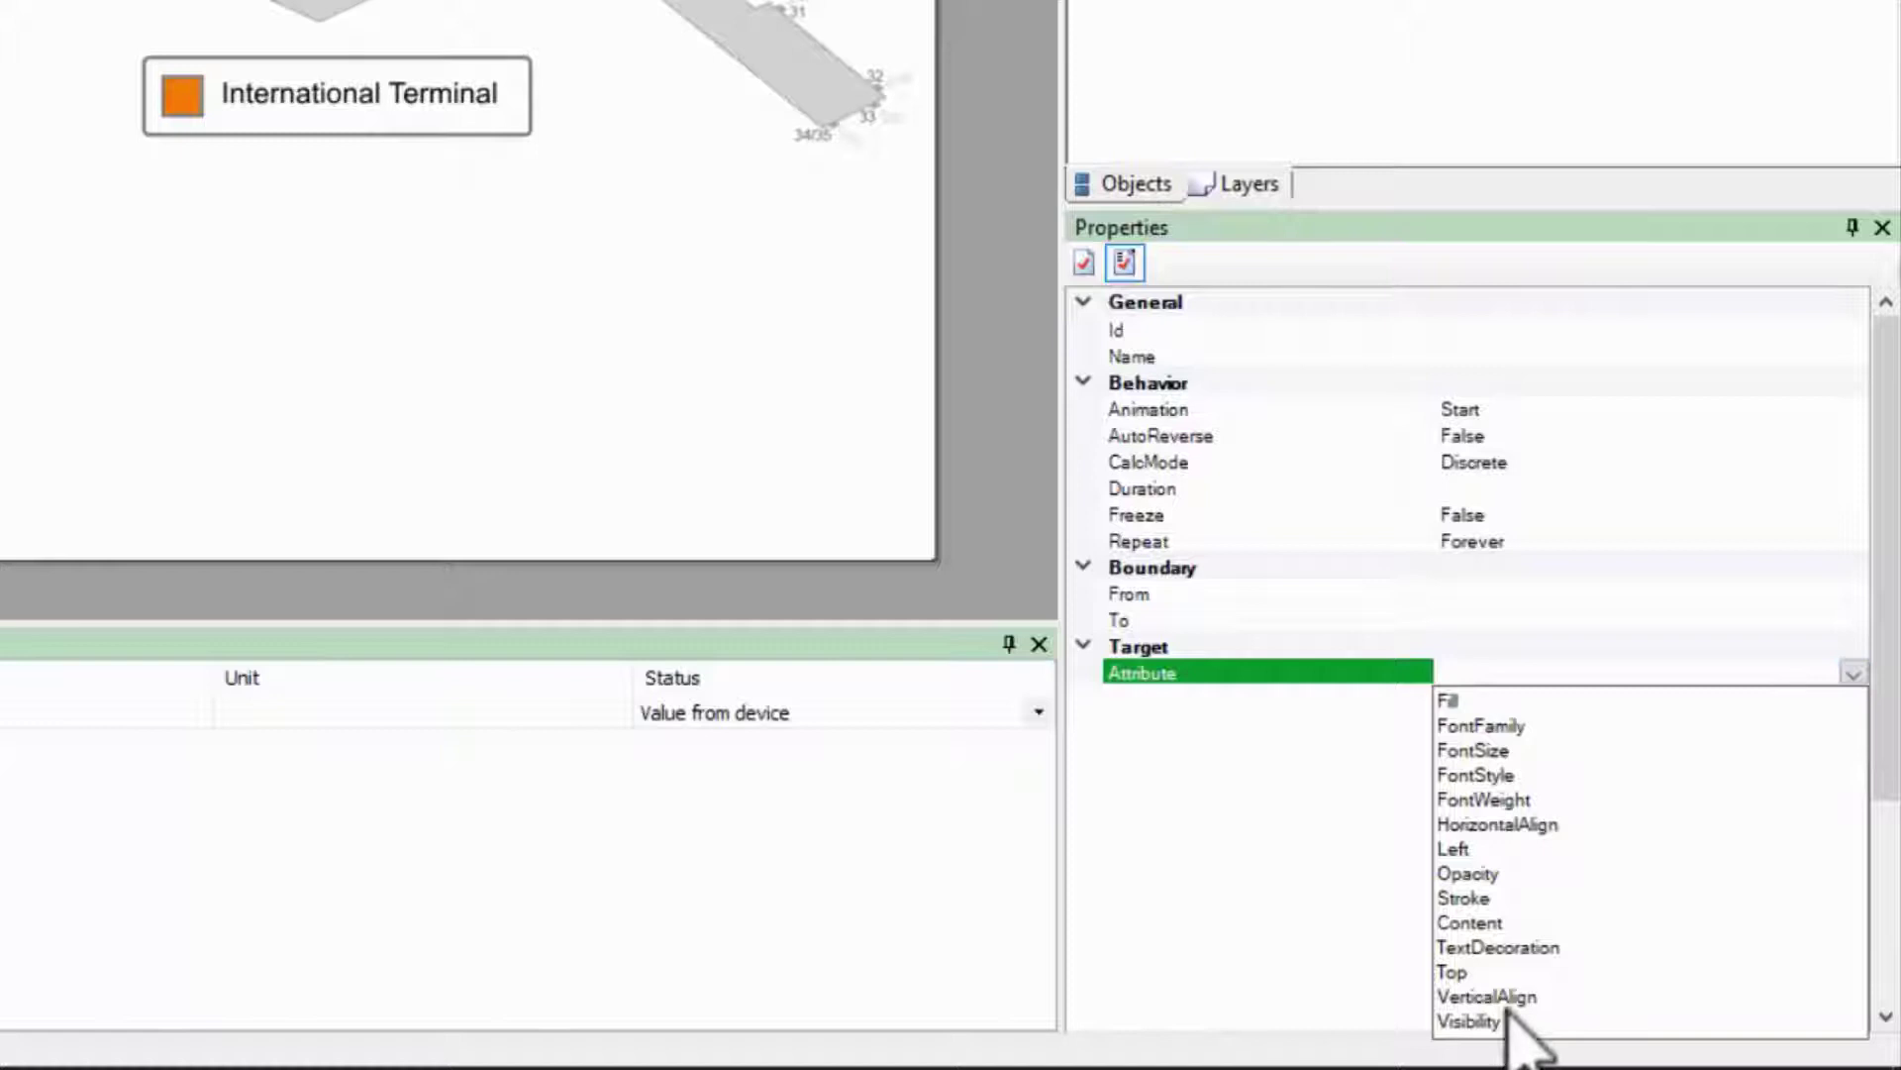
click(1471, 1022)
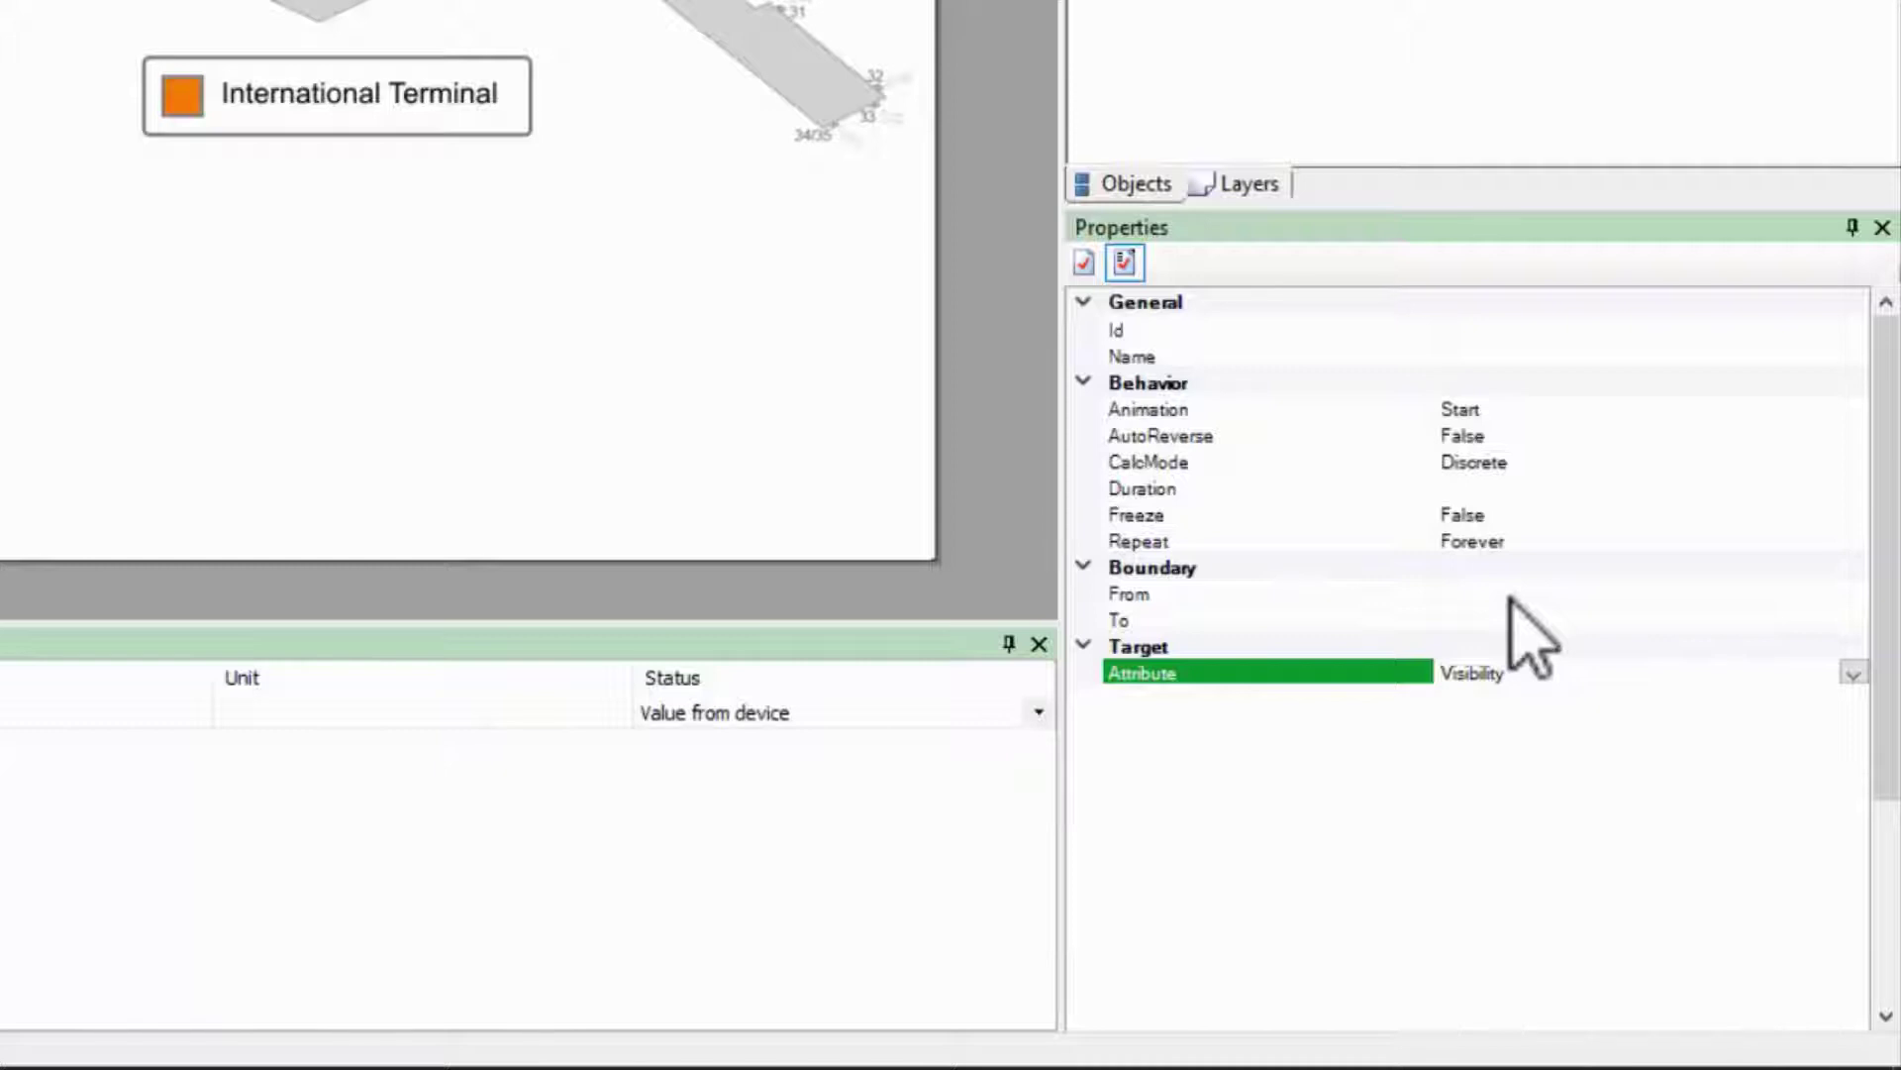
Step: Set the animation From Visible, To Hidden, with a Duration of 2
click(1828, 595)
click(1852, 595)
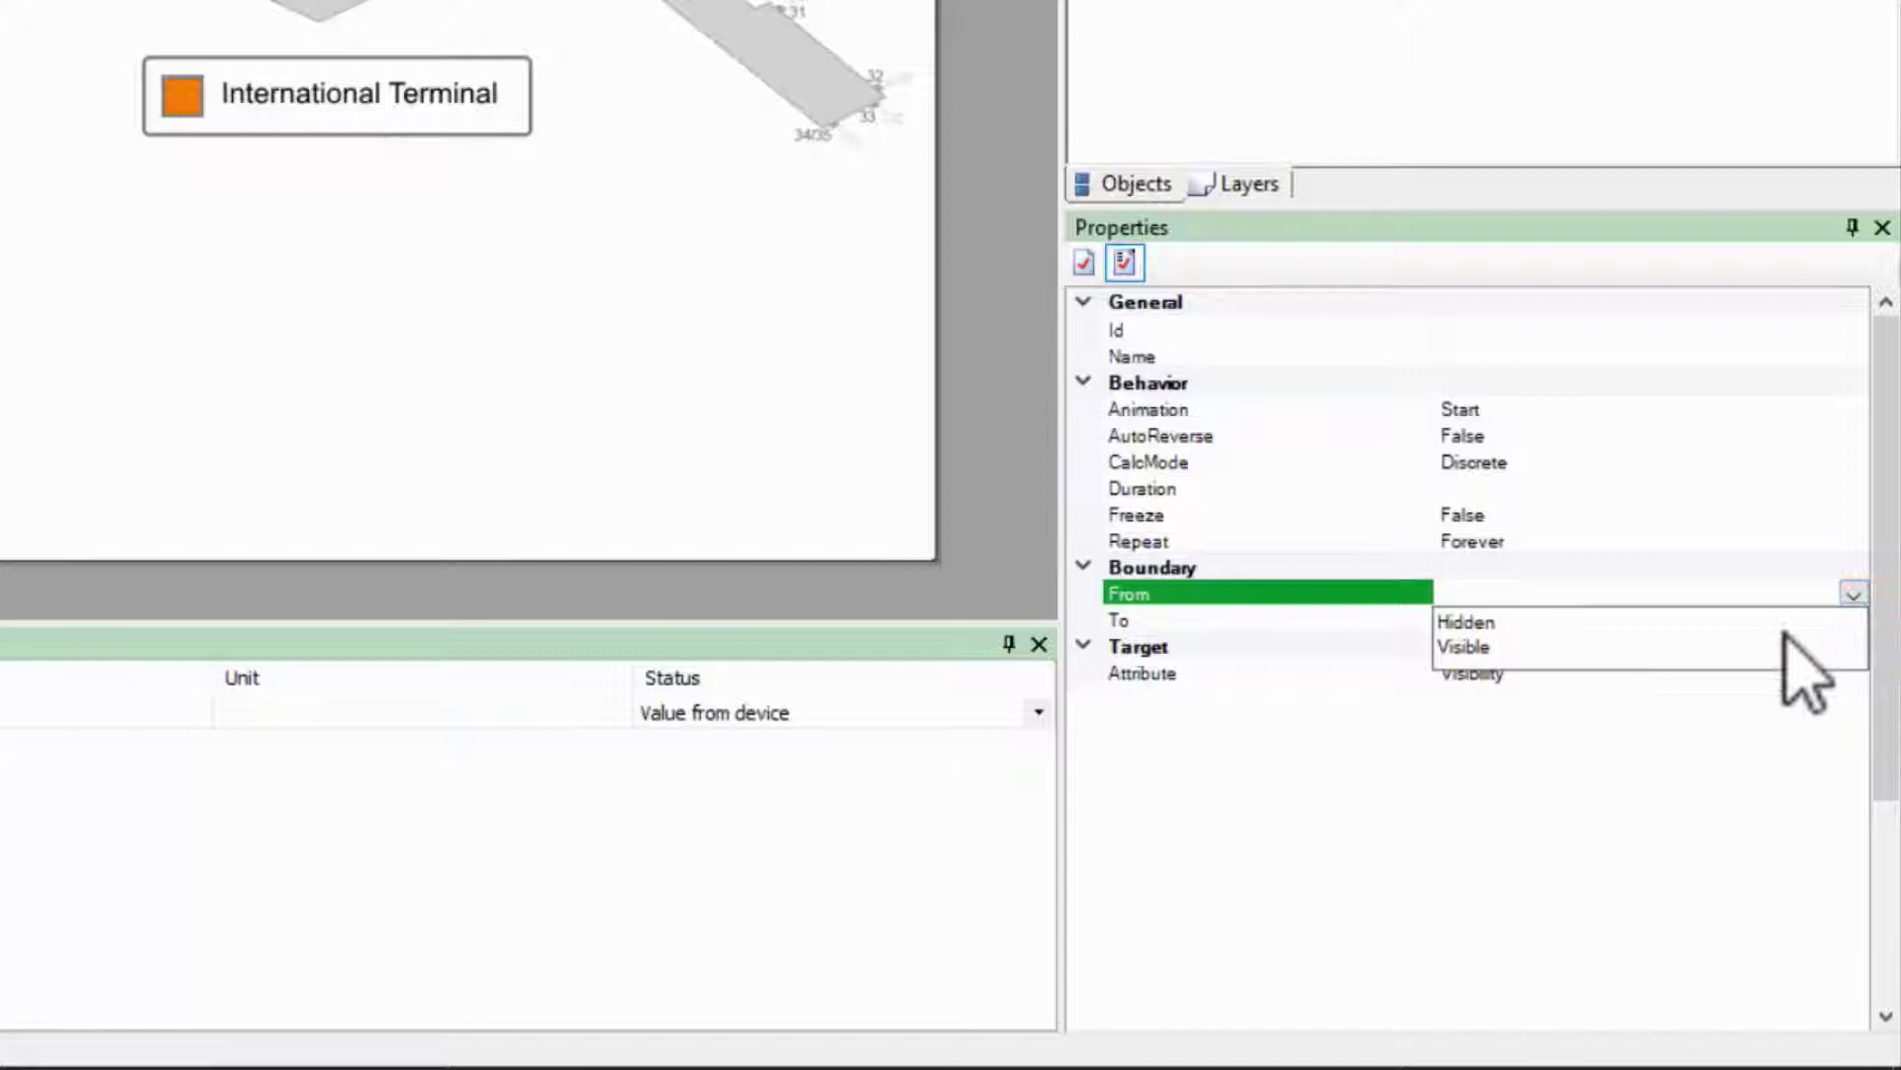
click(1797, 647)
click(1634, 620)
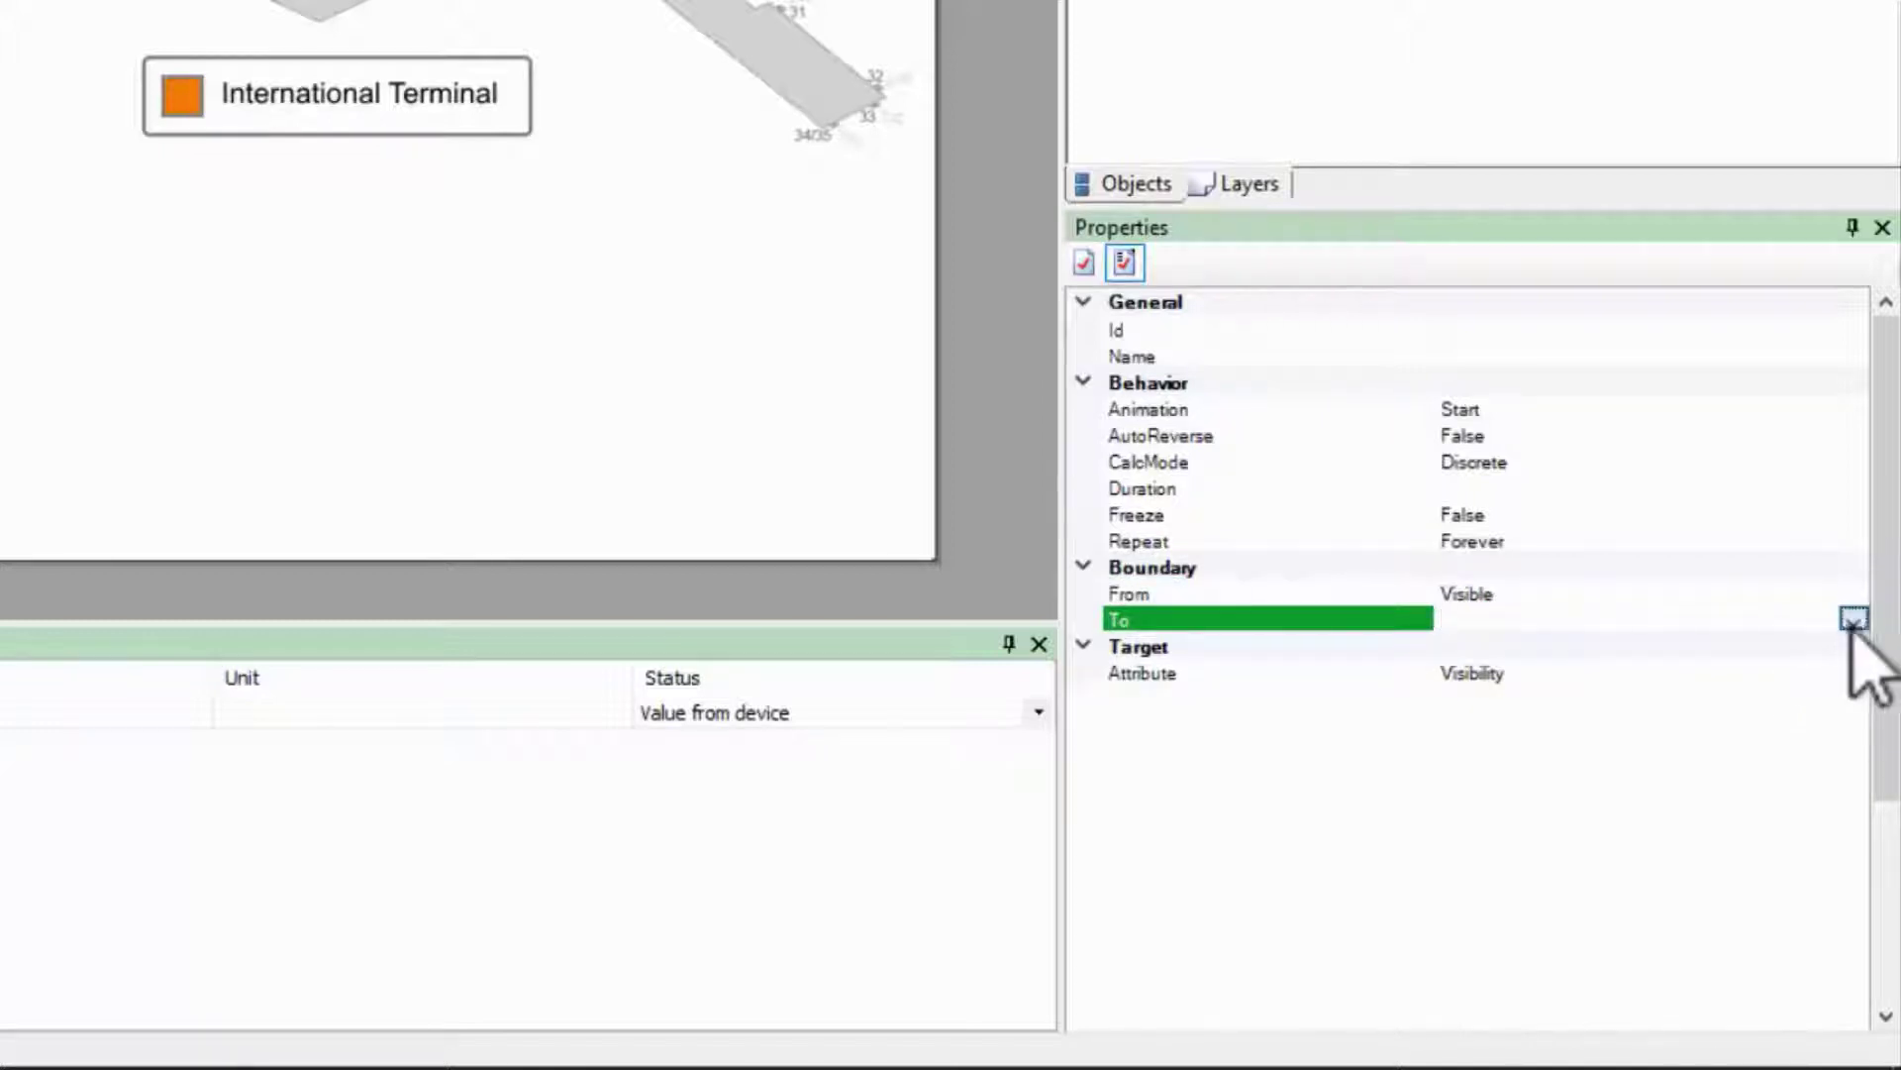
click(1854, 621)
click(1772, 641)
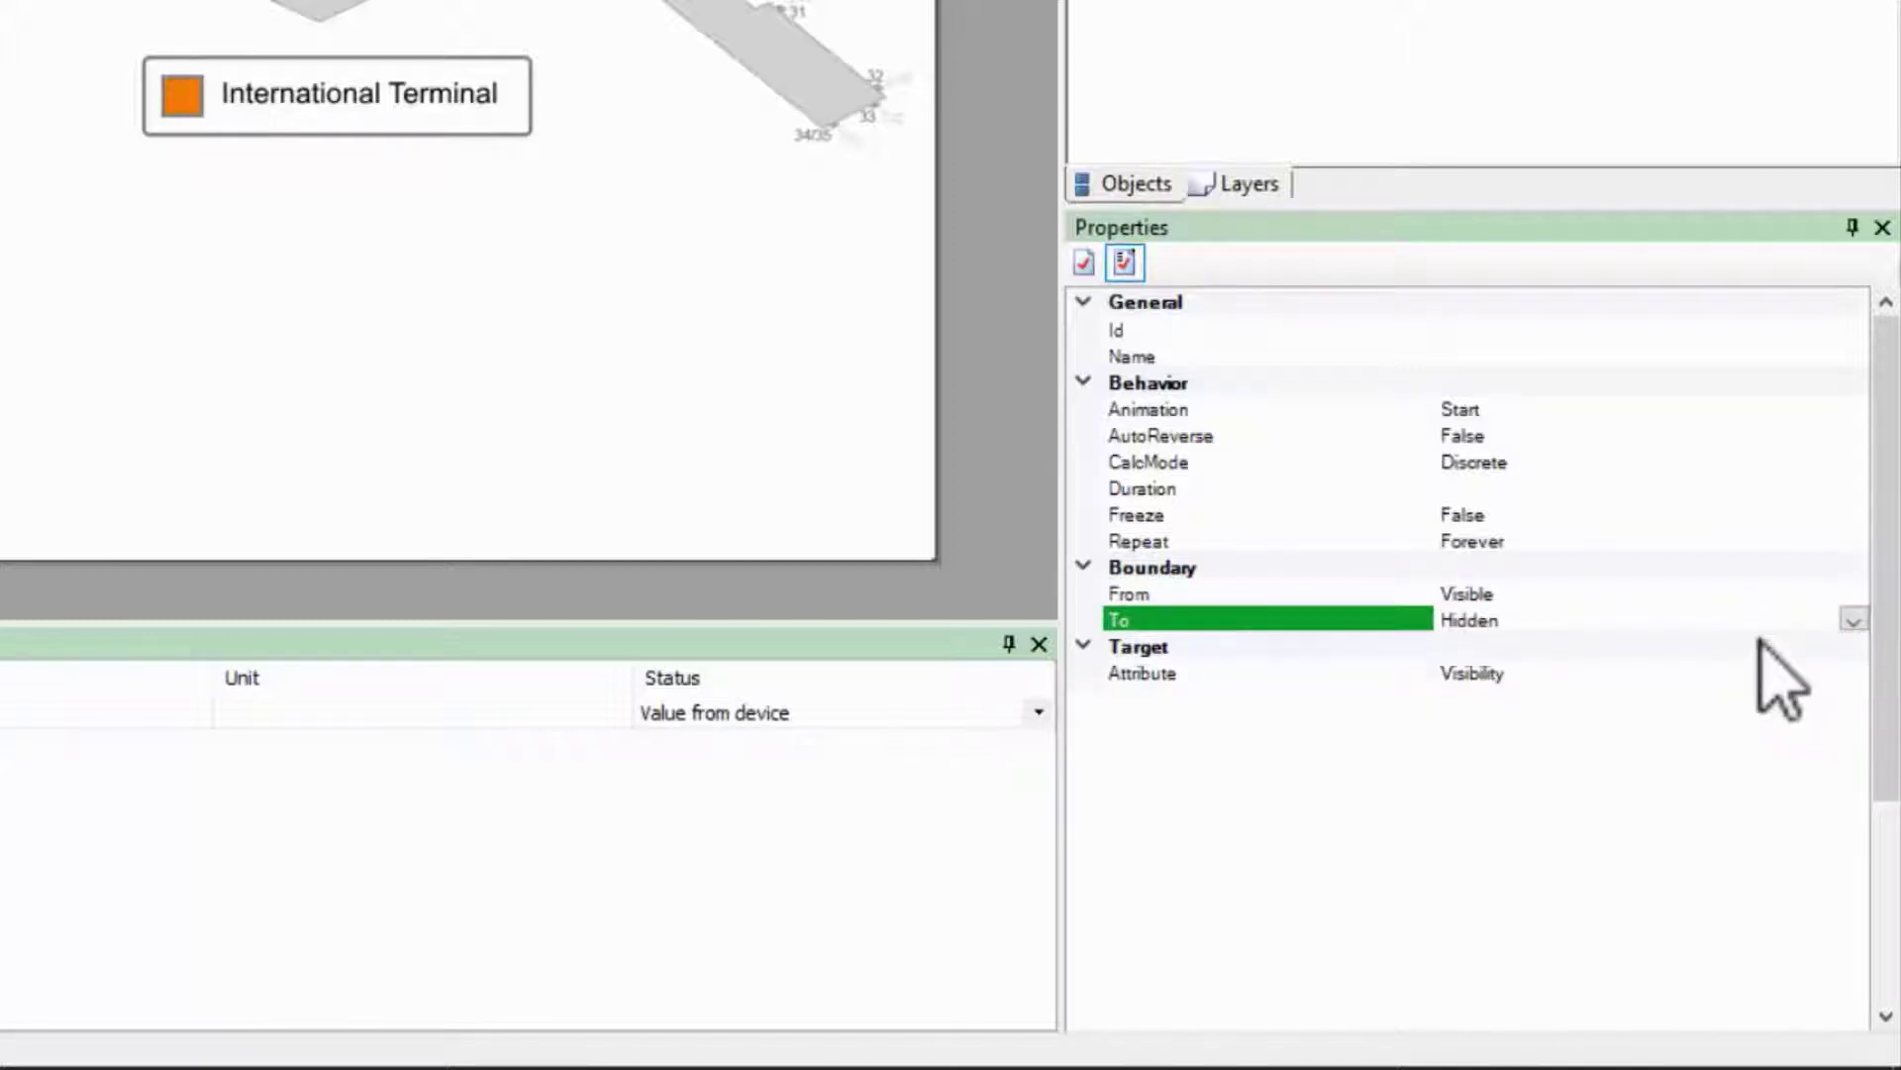
click(1502, 490)
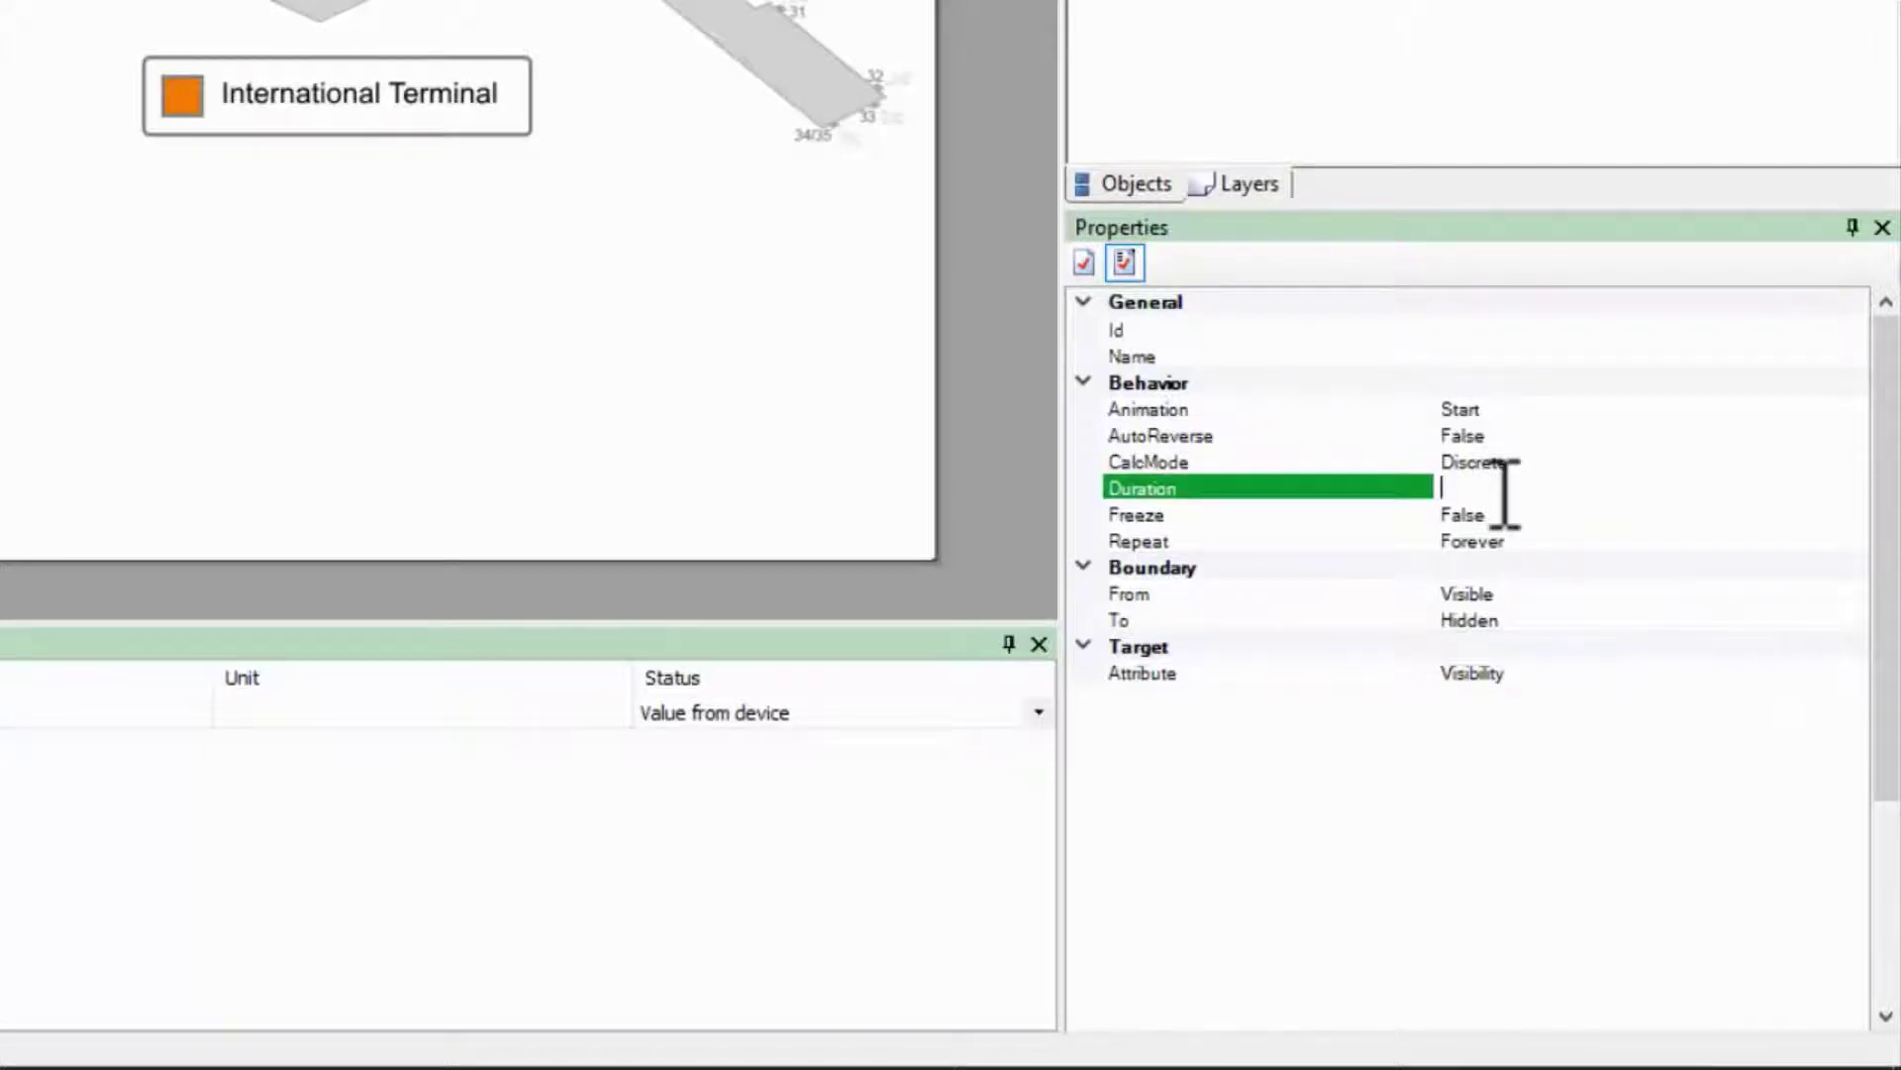
text(2)
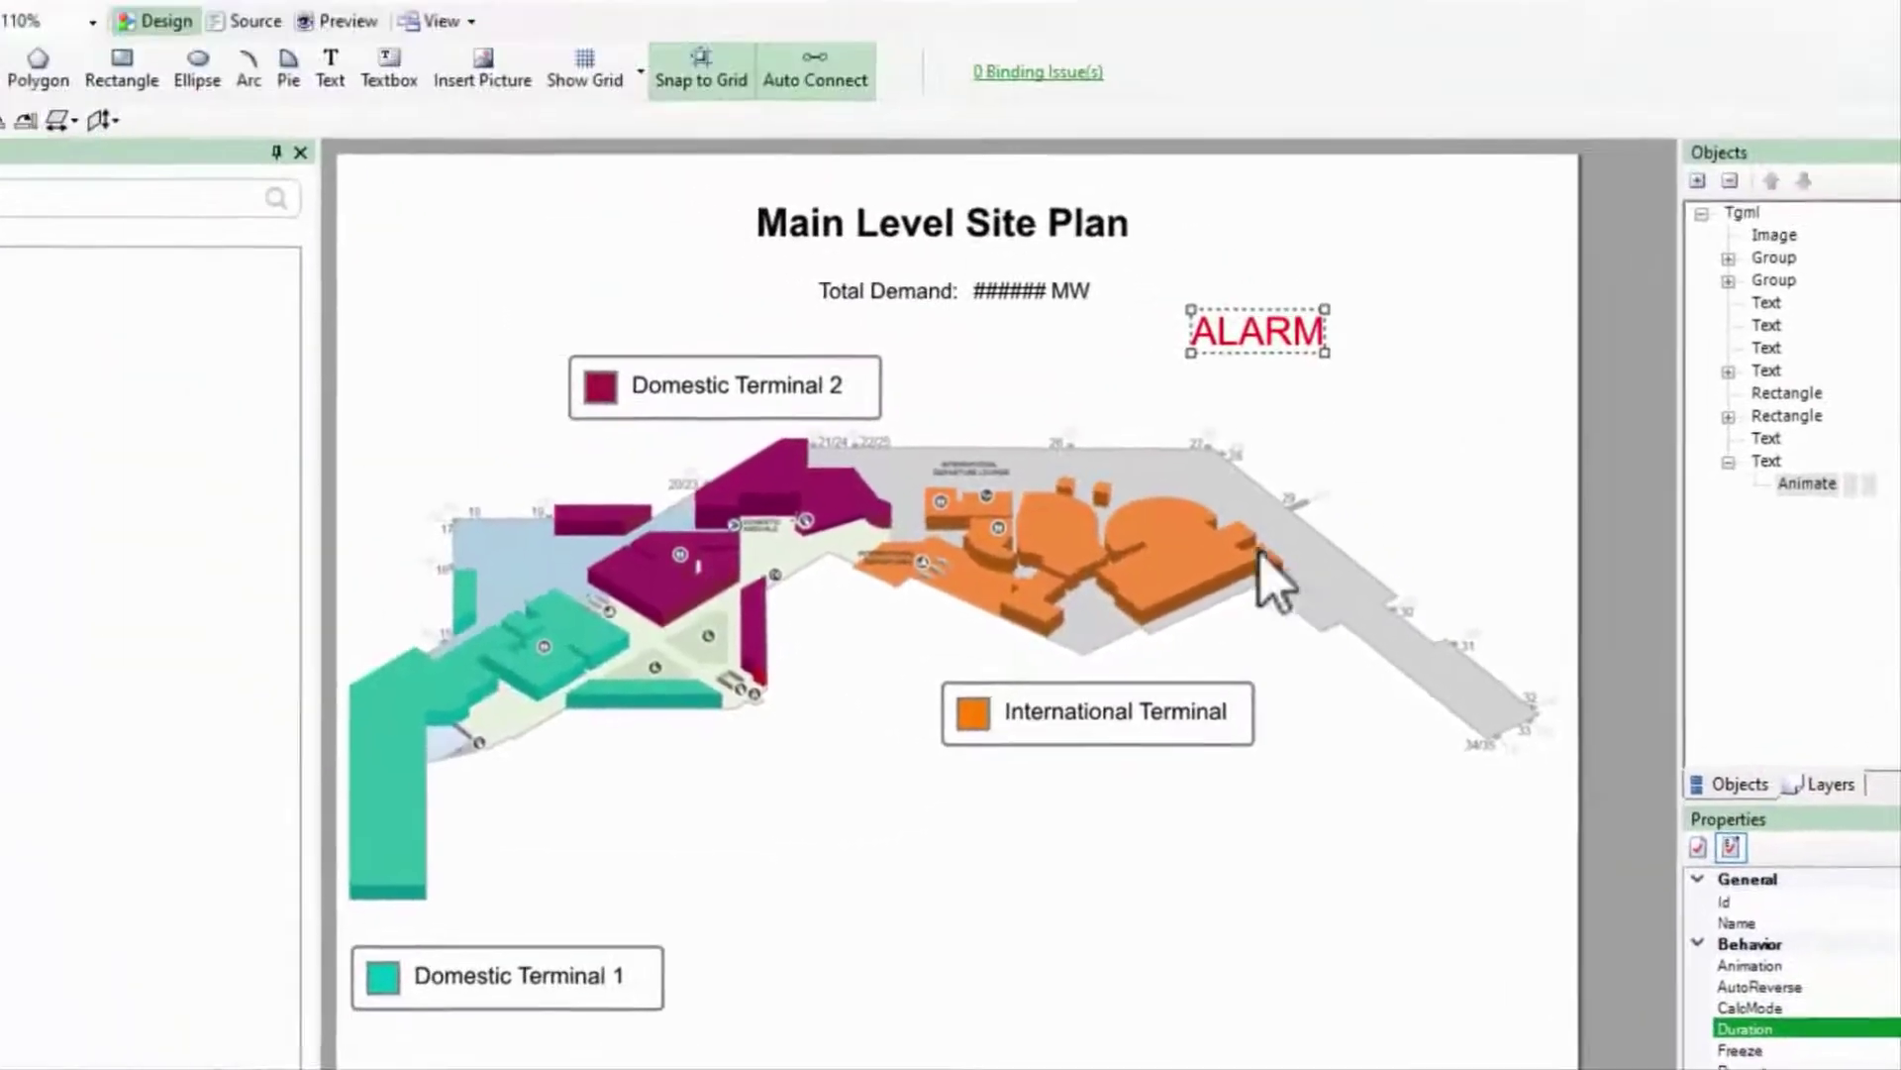
click(383, 51)
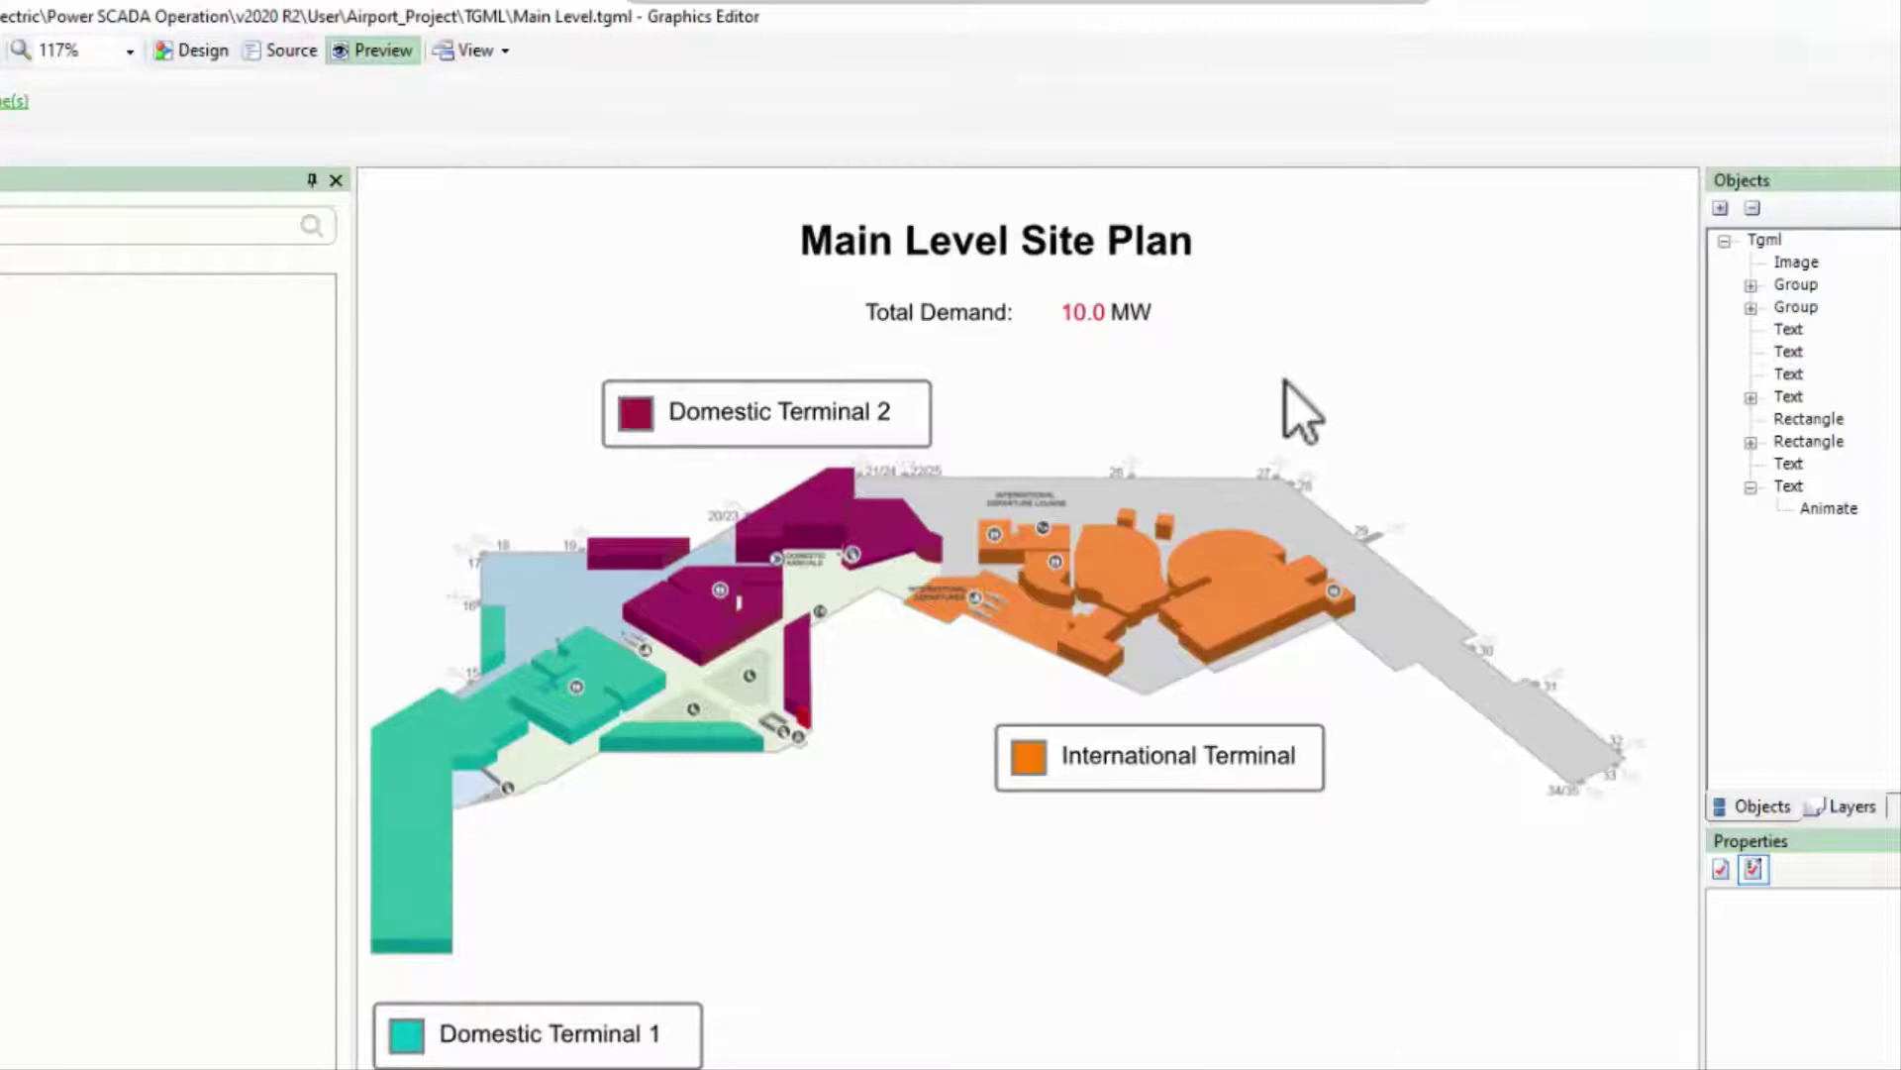
click(193, 52)
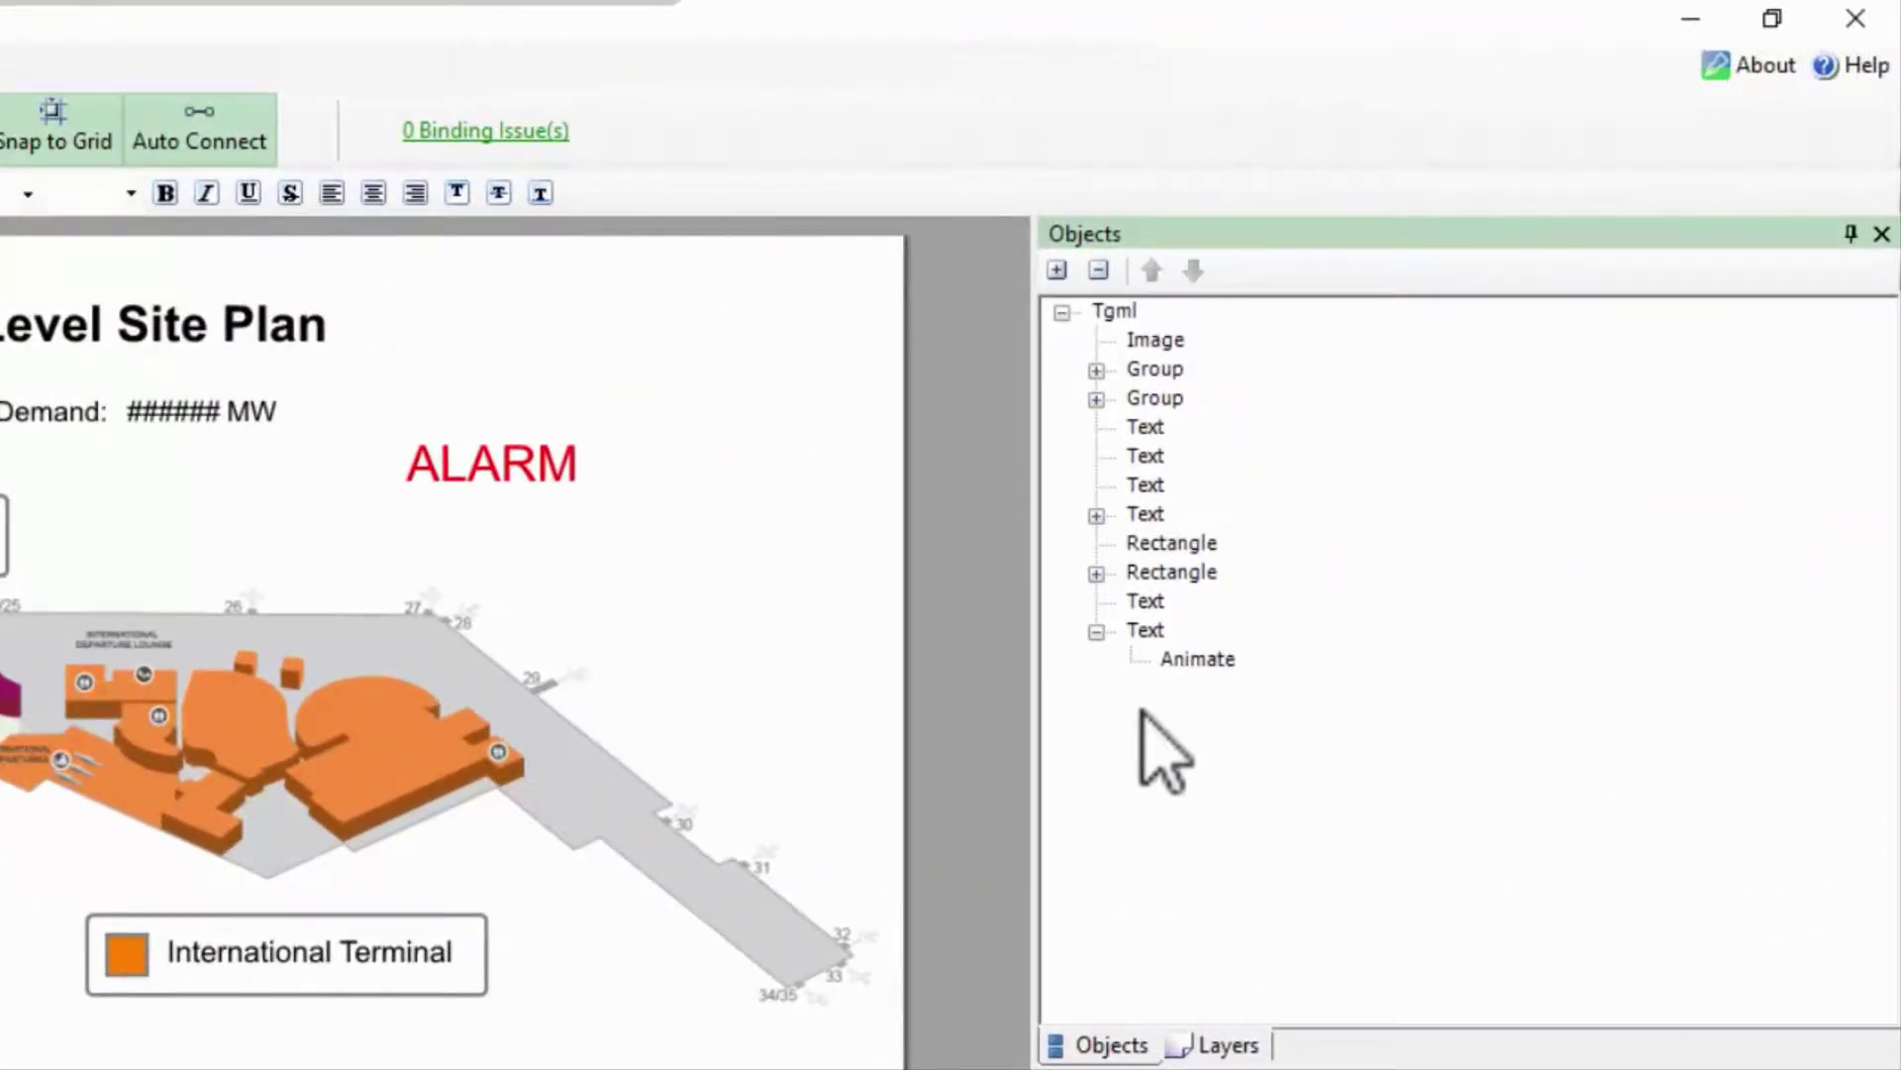
Step: Review the Animation Start/Stop choices and bind the Animation property to a signal
click(1198, 659)
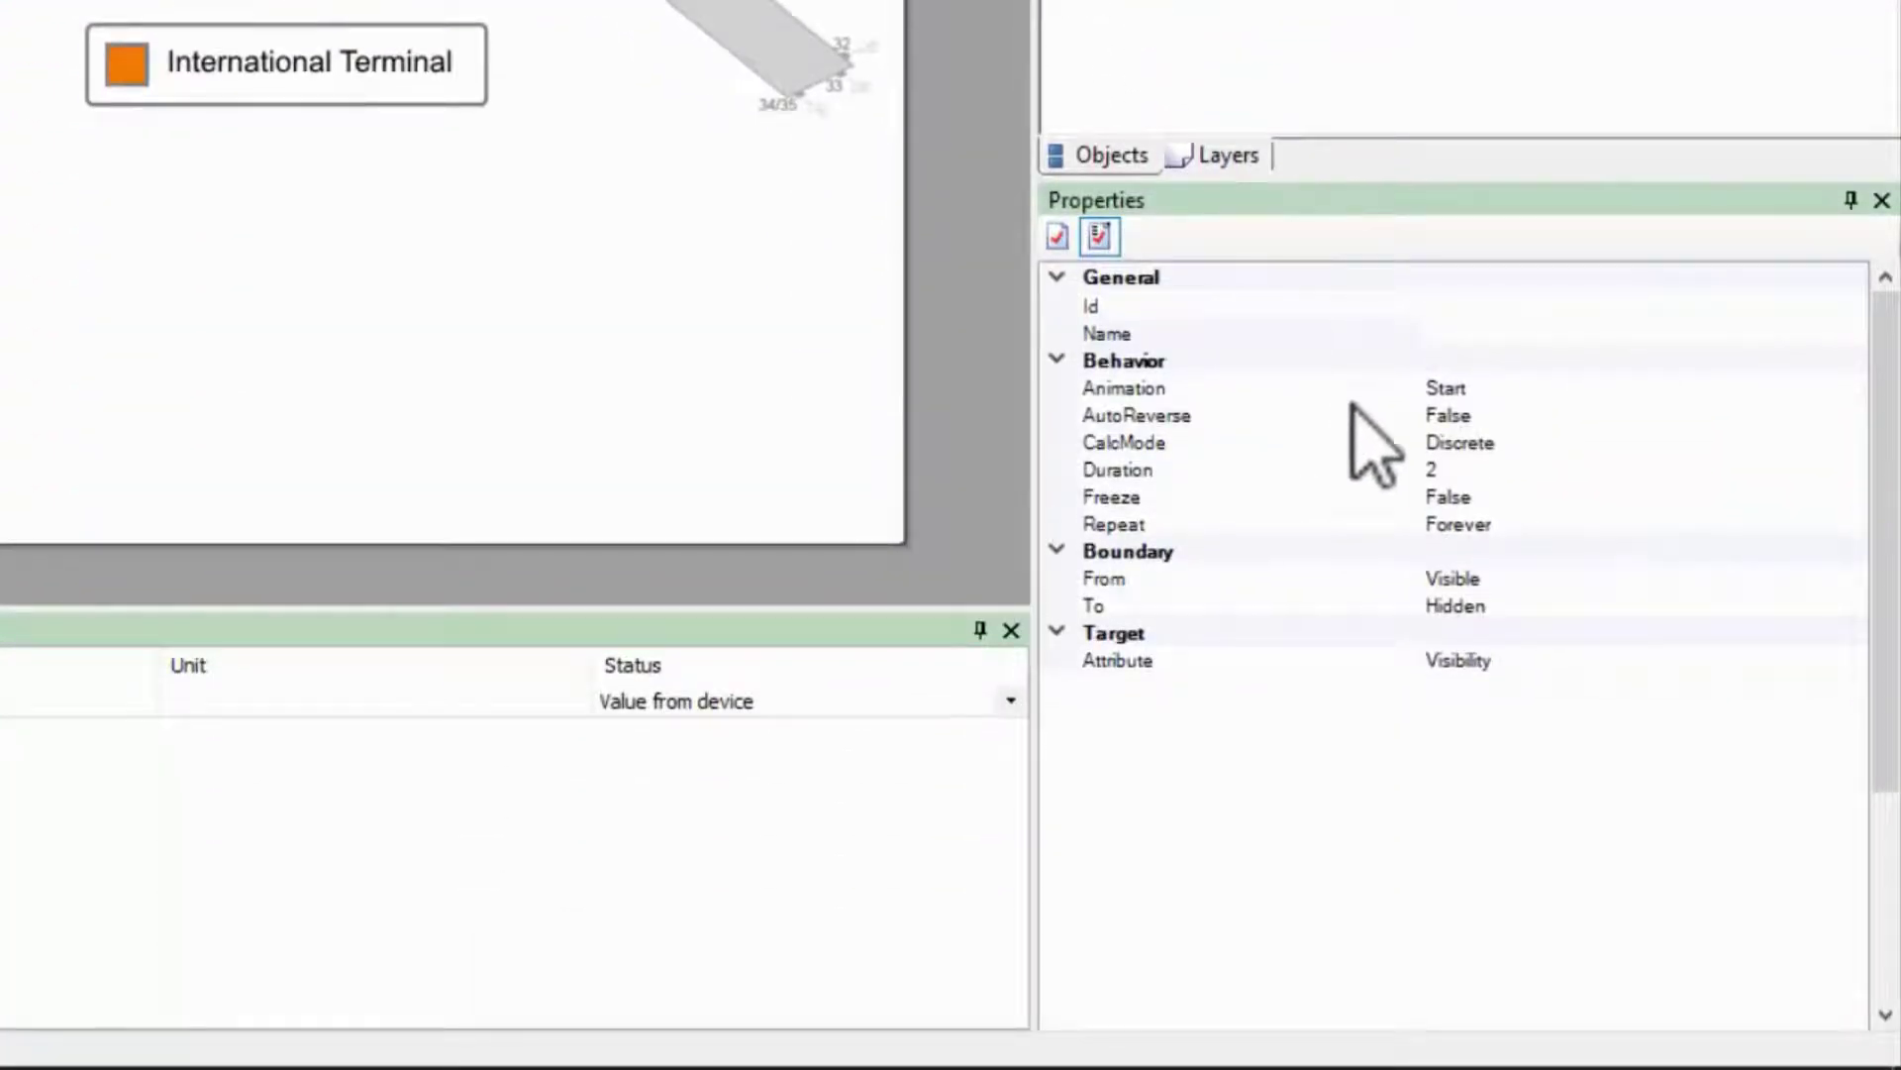
click(1725, 390)
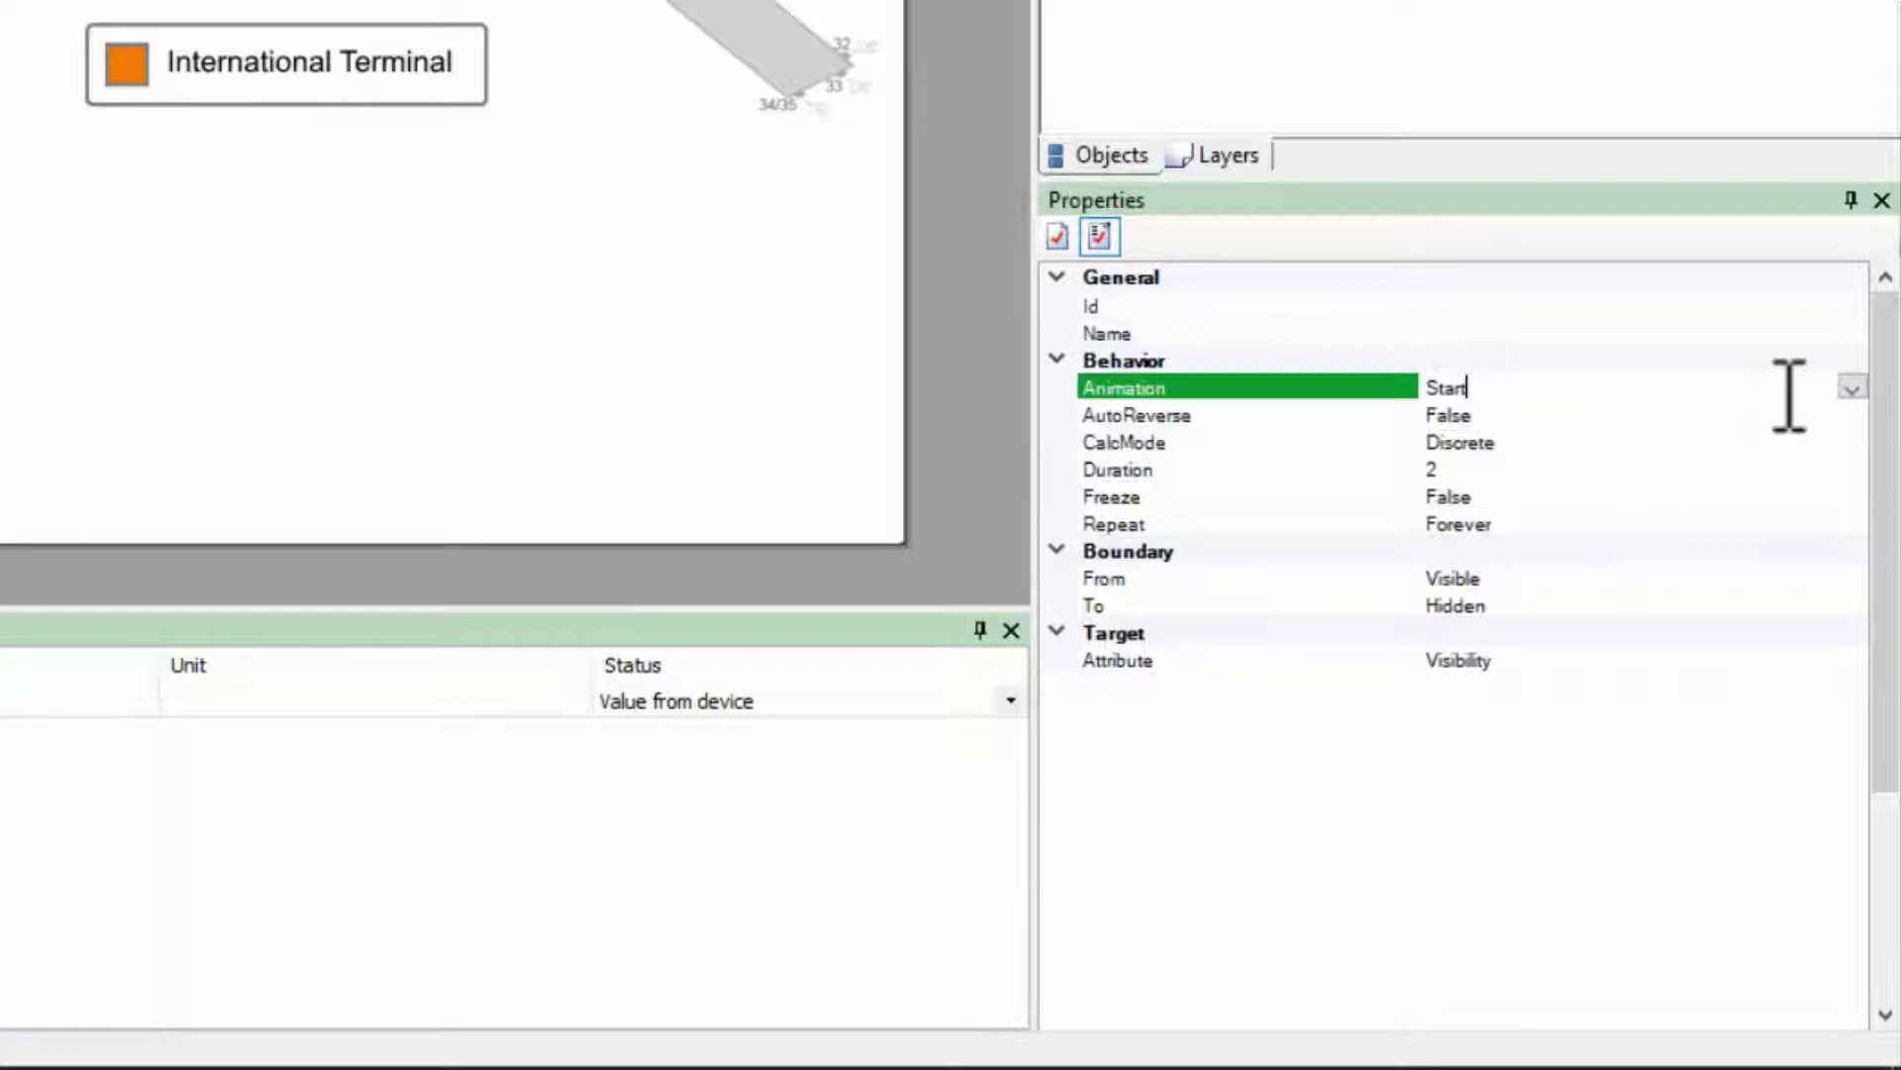
click(1850, 389)
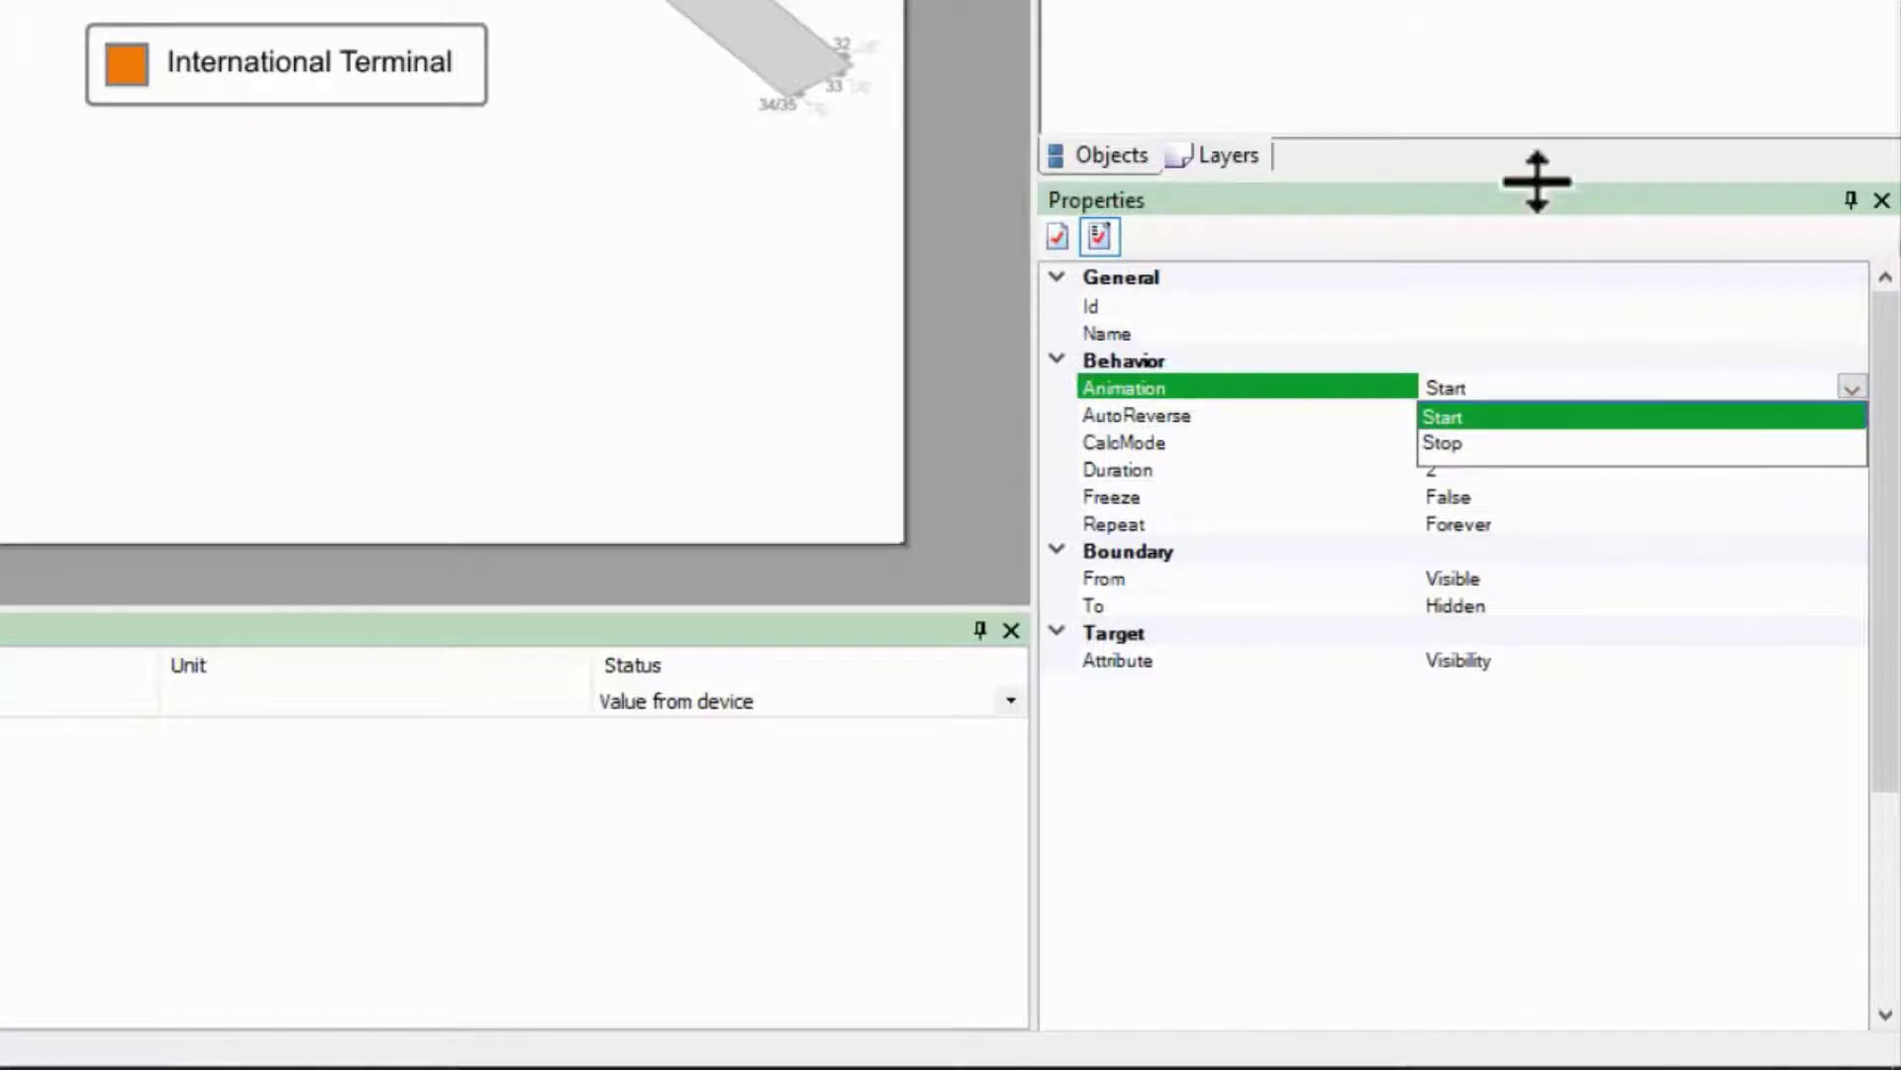
click(1333, 389)
right_click(1332, 390)
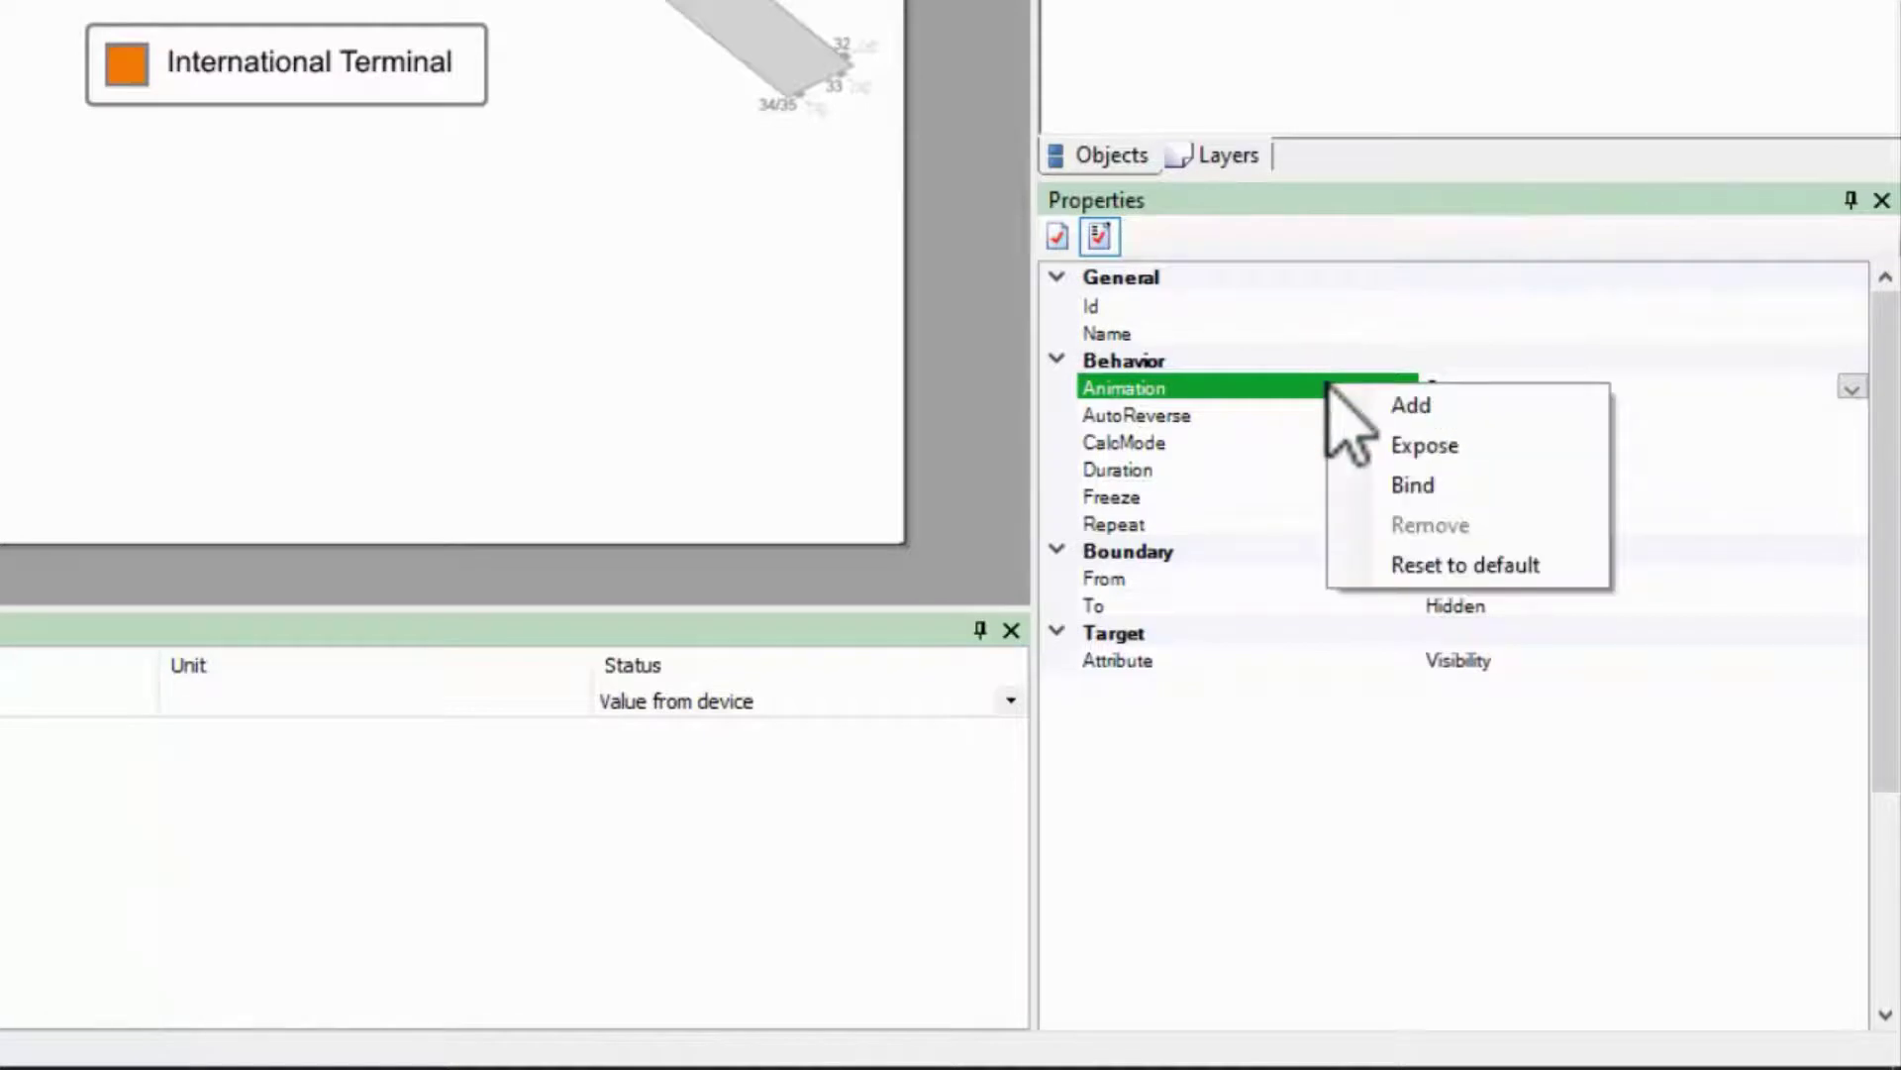
click(1413, 485)
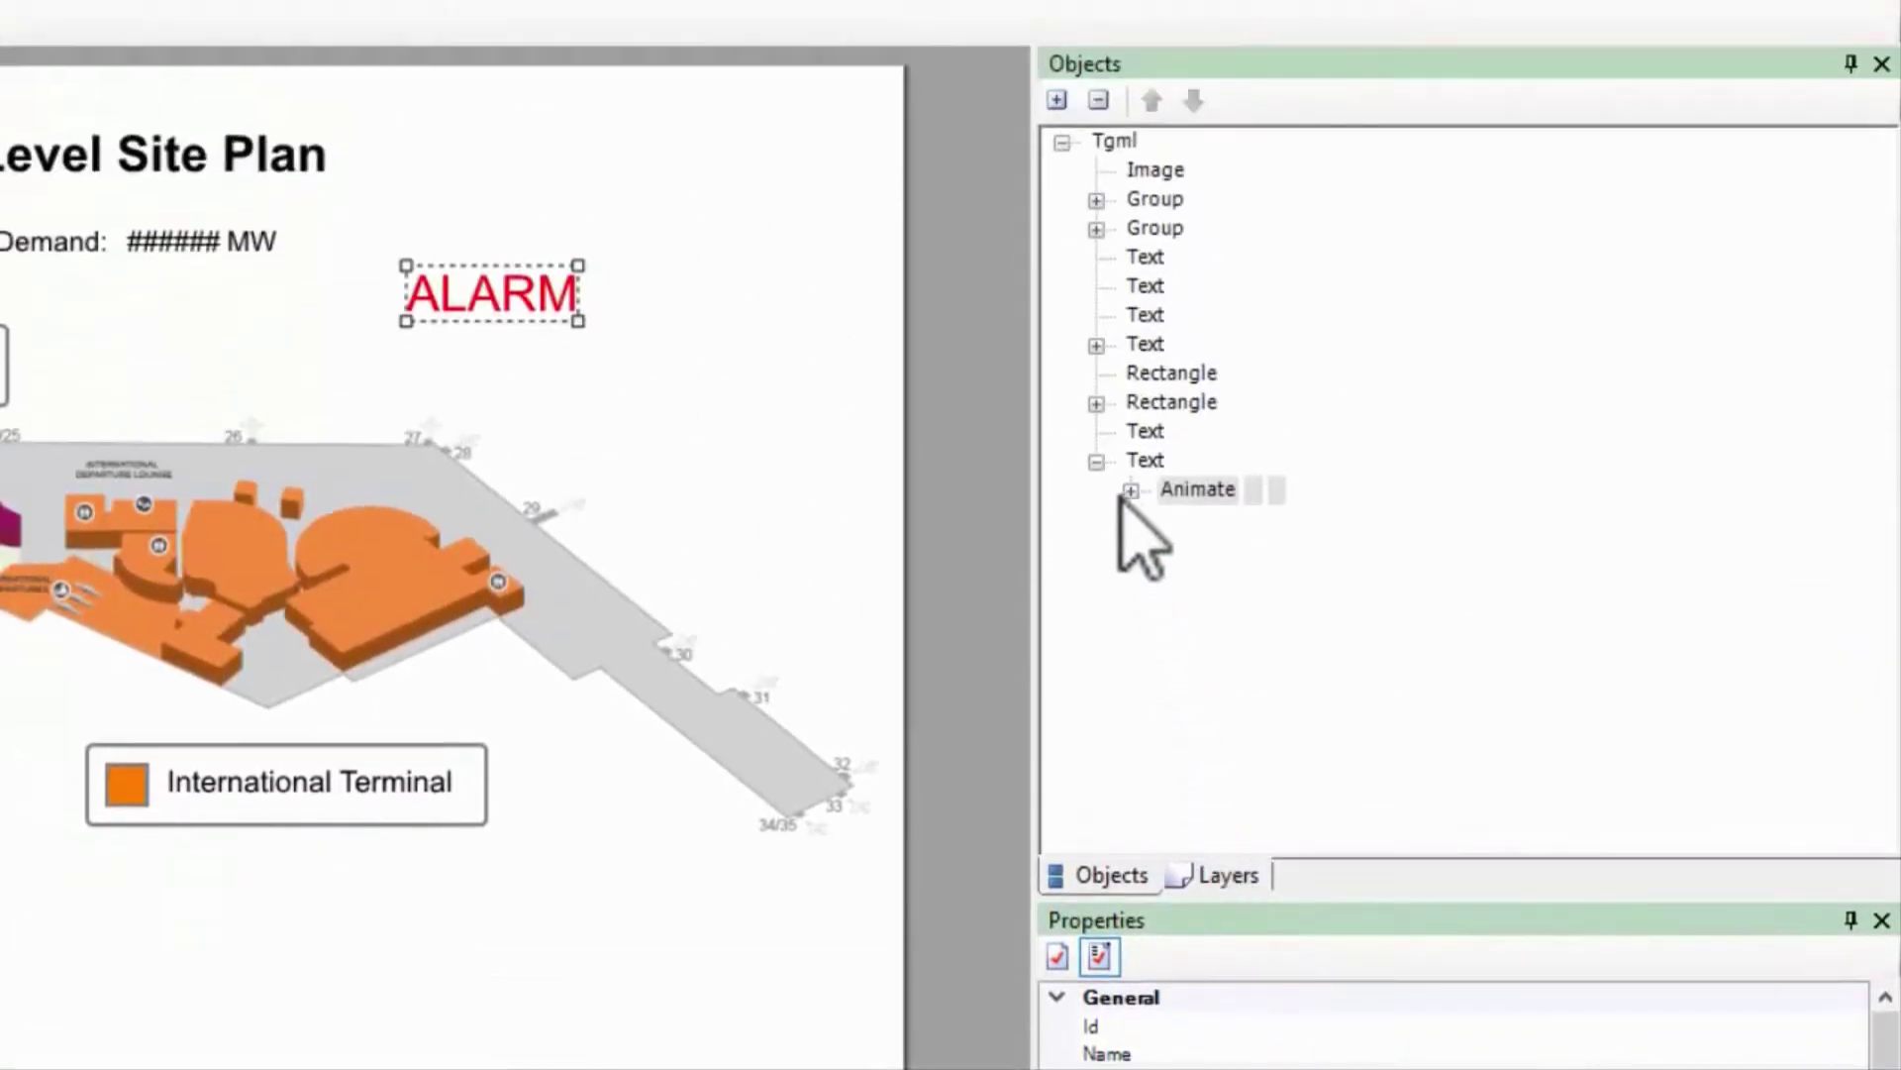
Step: Rename the new AnimationBinding to AlarmActive
click(1131, 491)
click(1225, 519)
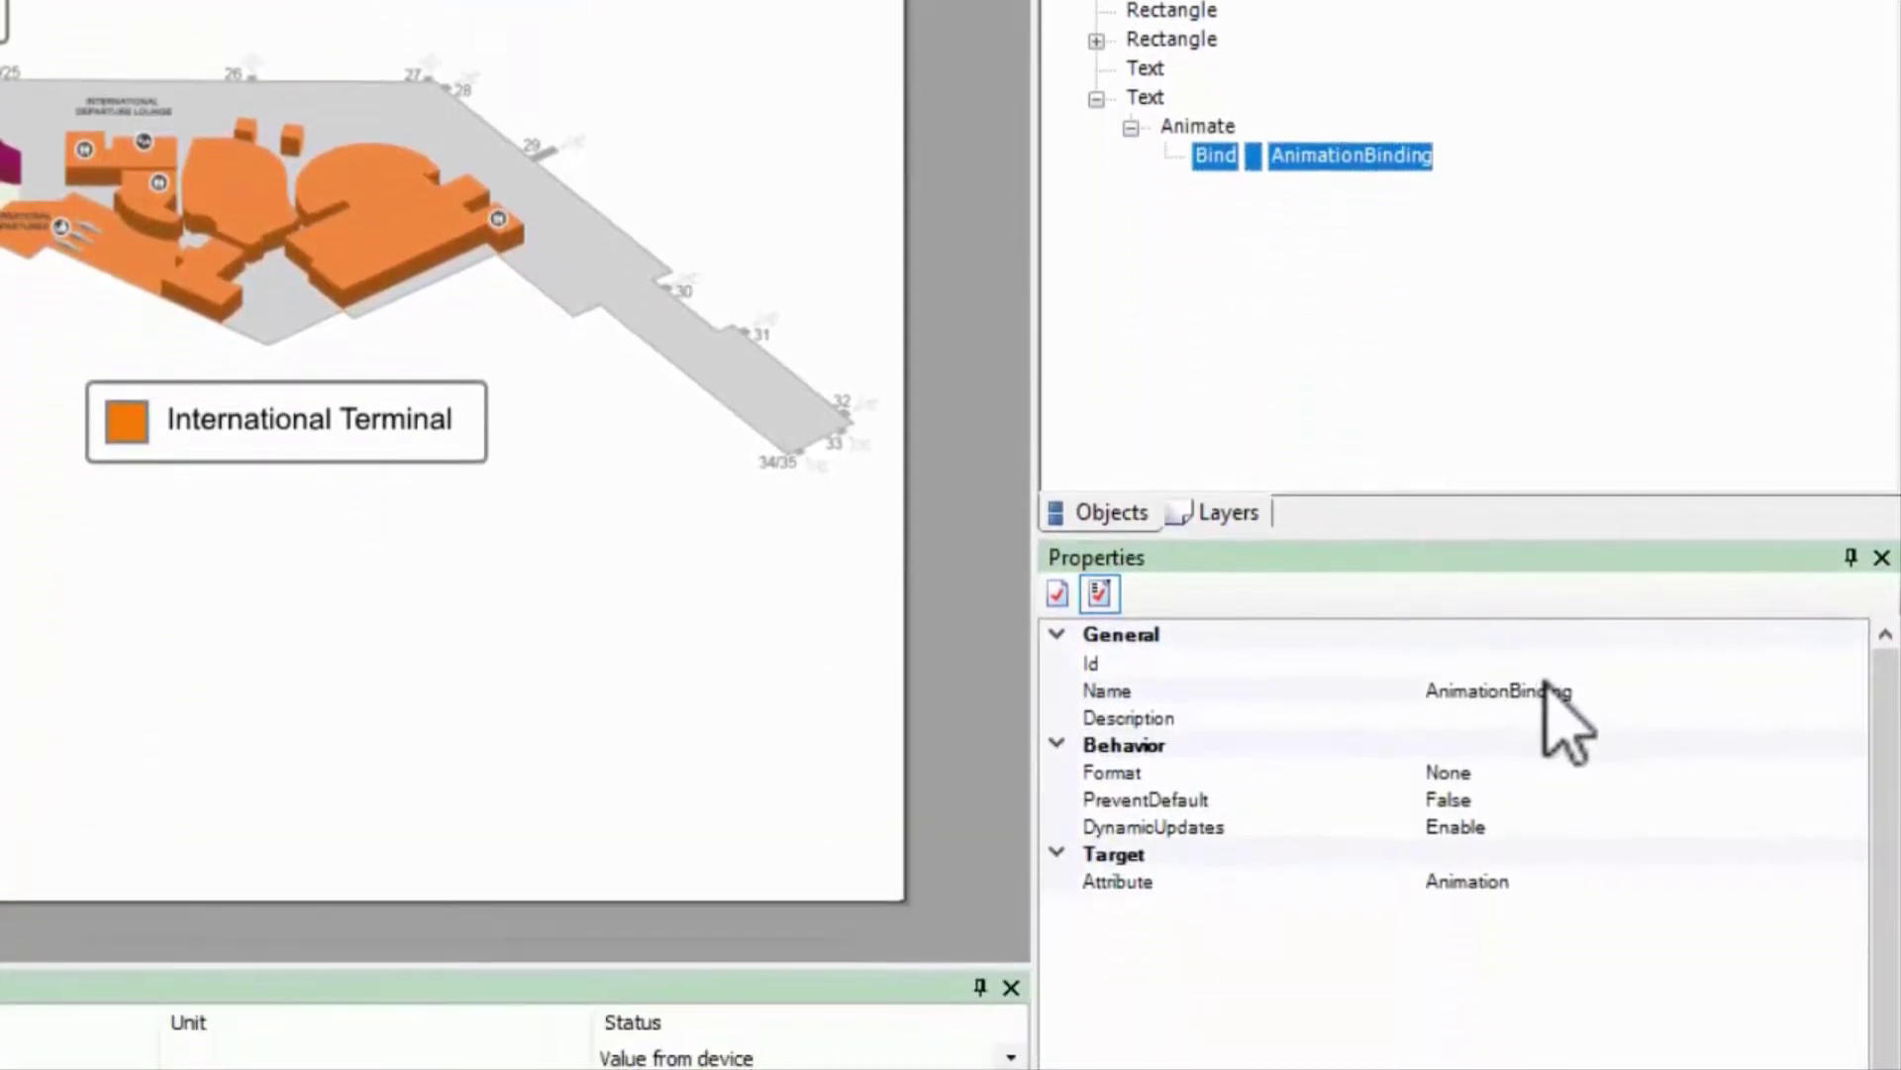
click(1546, 691)
double_click(1551, 690)
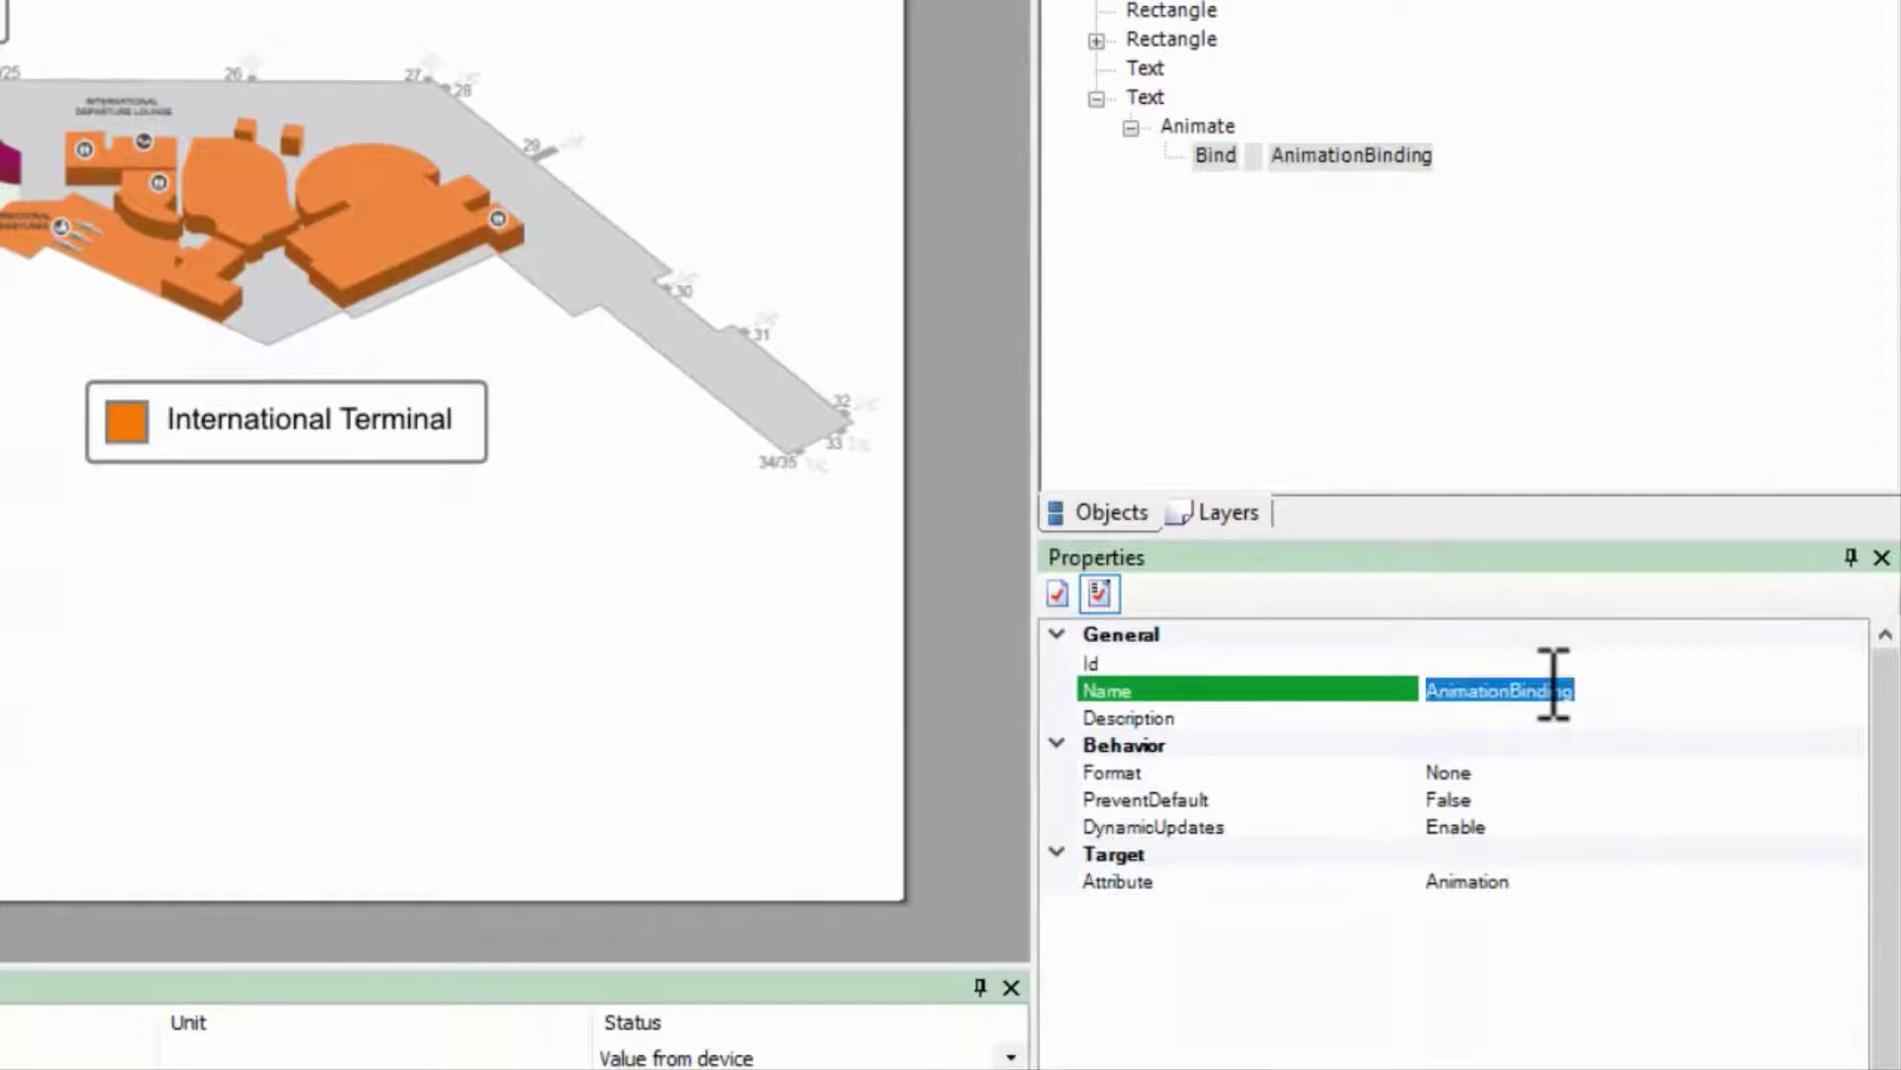
text(AlarmActive)
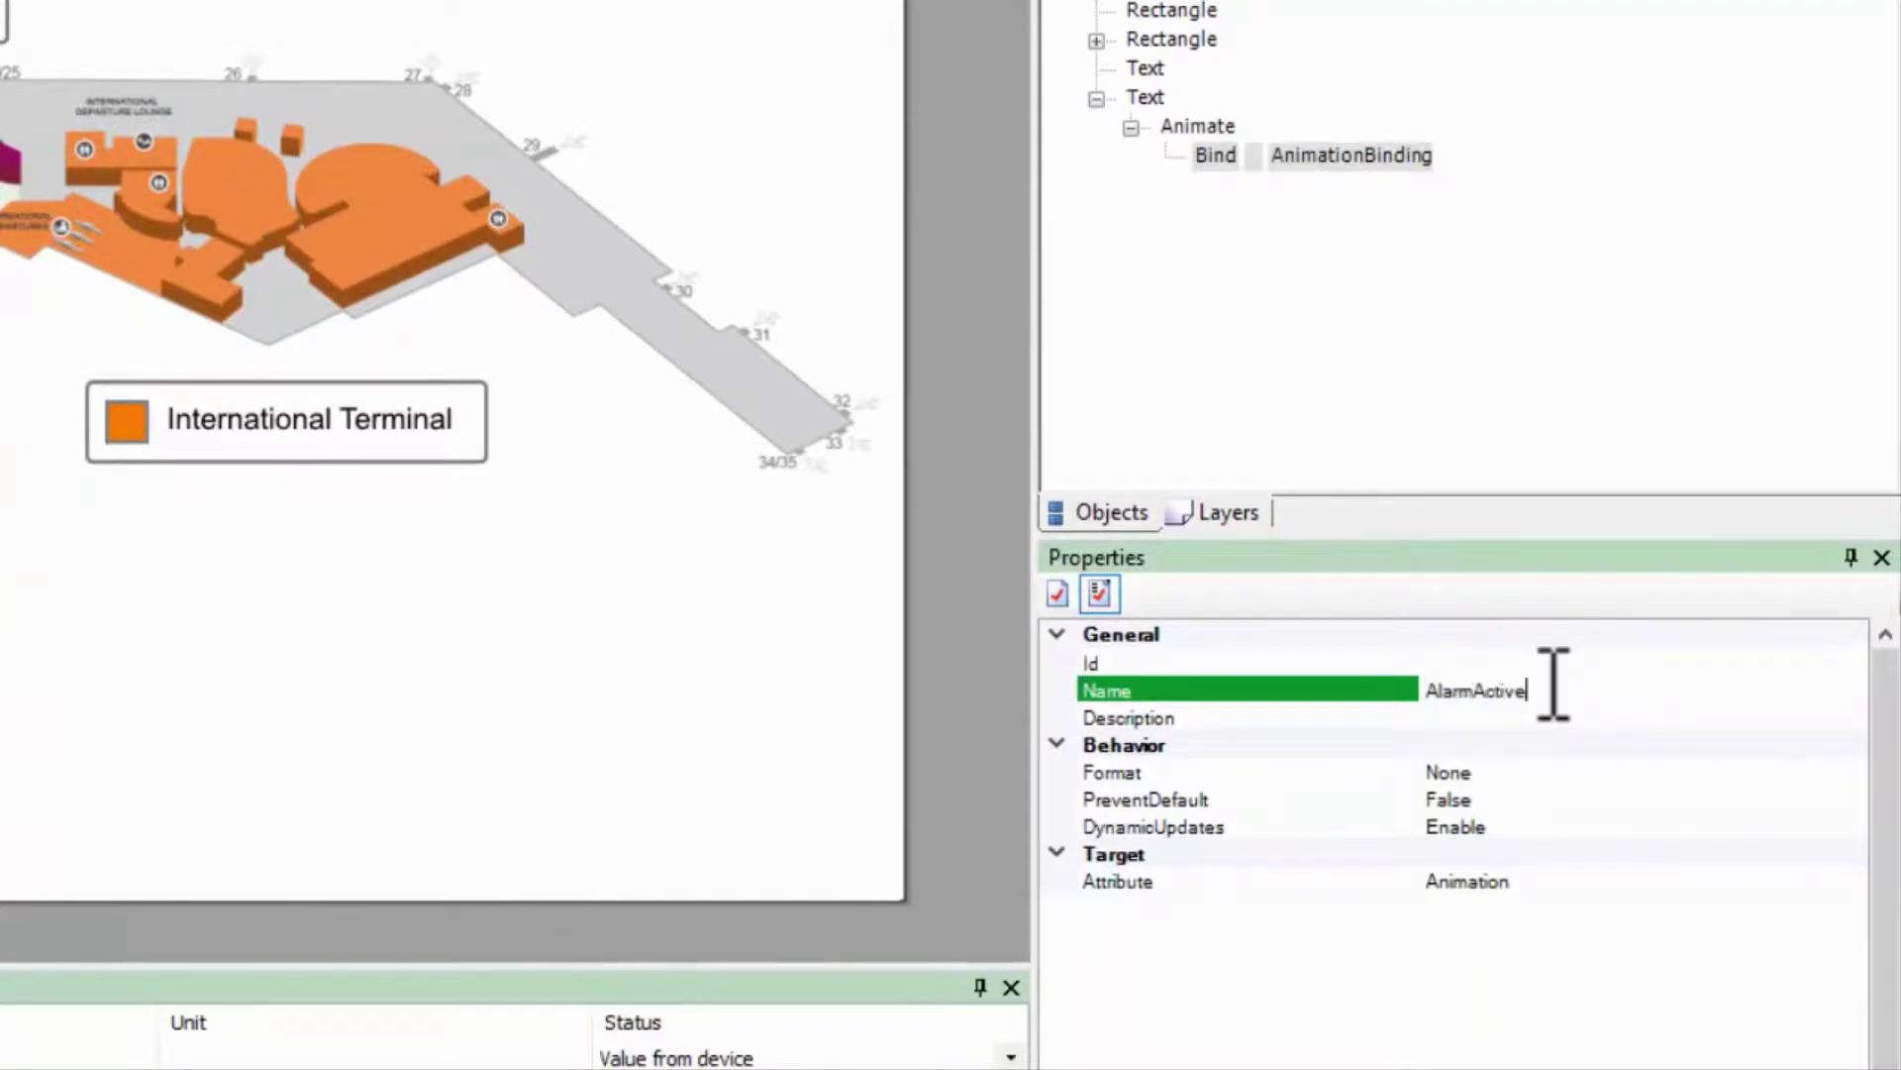
key(Return)
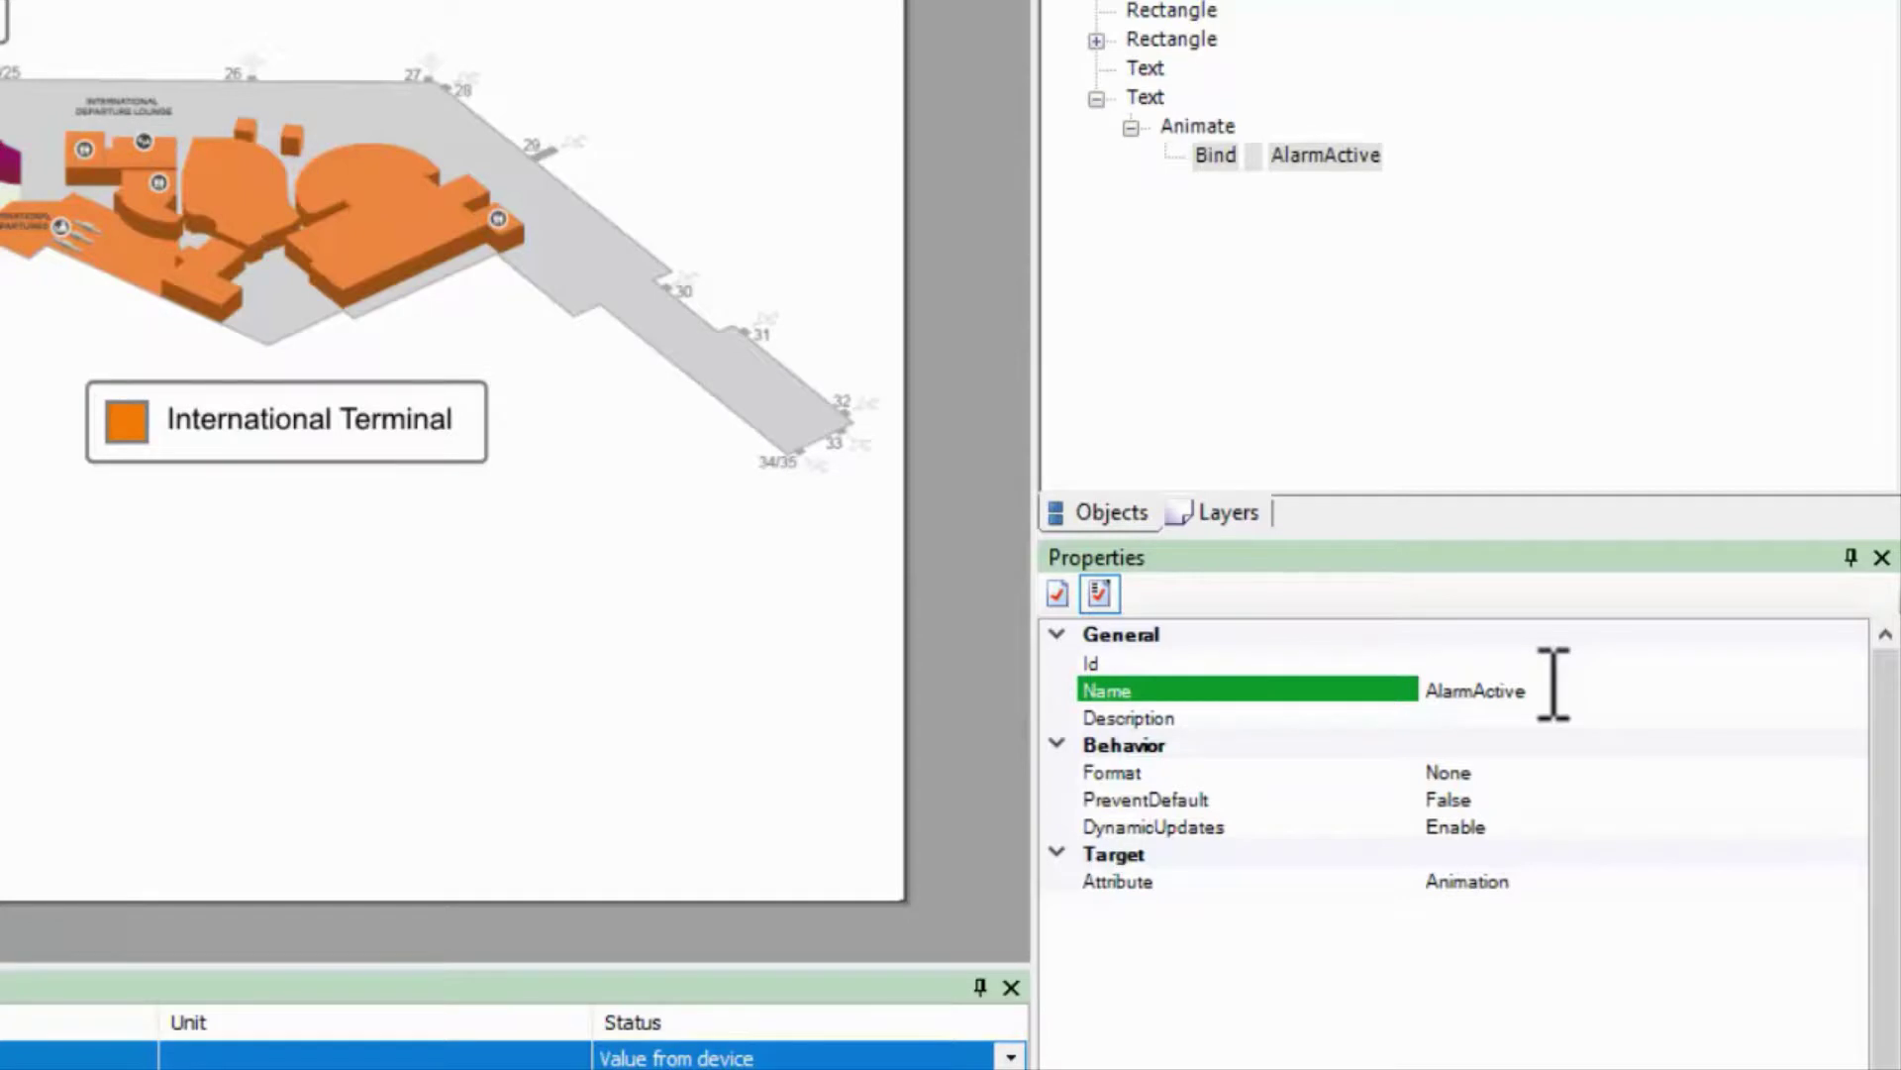
Step: Add a ConvertValue under AlarmActive with SignalEqualTo 0 and AttributeValue Stop
click(1256, 160)
right_click(1255, 161)
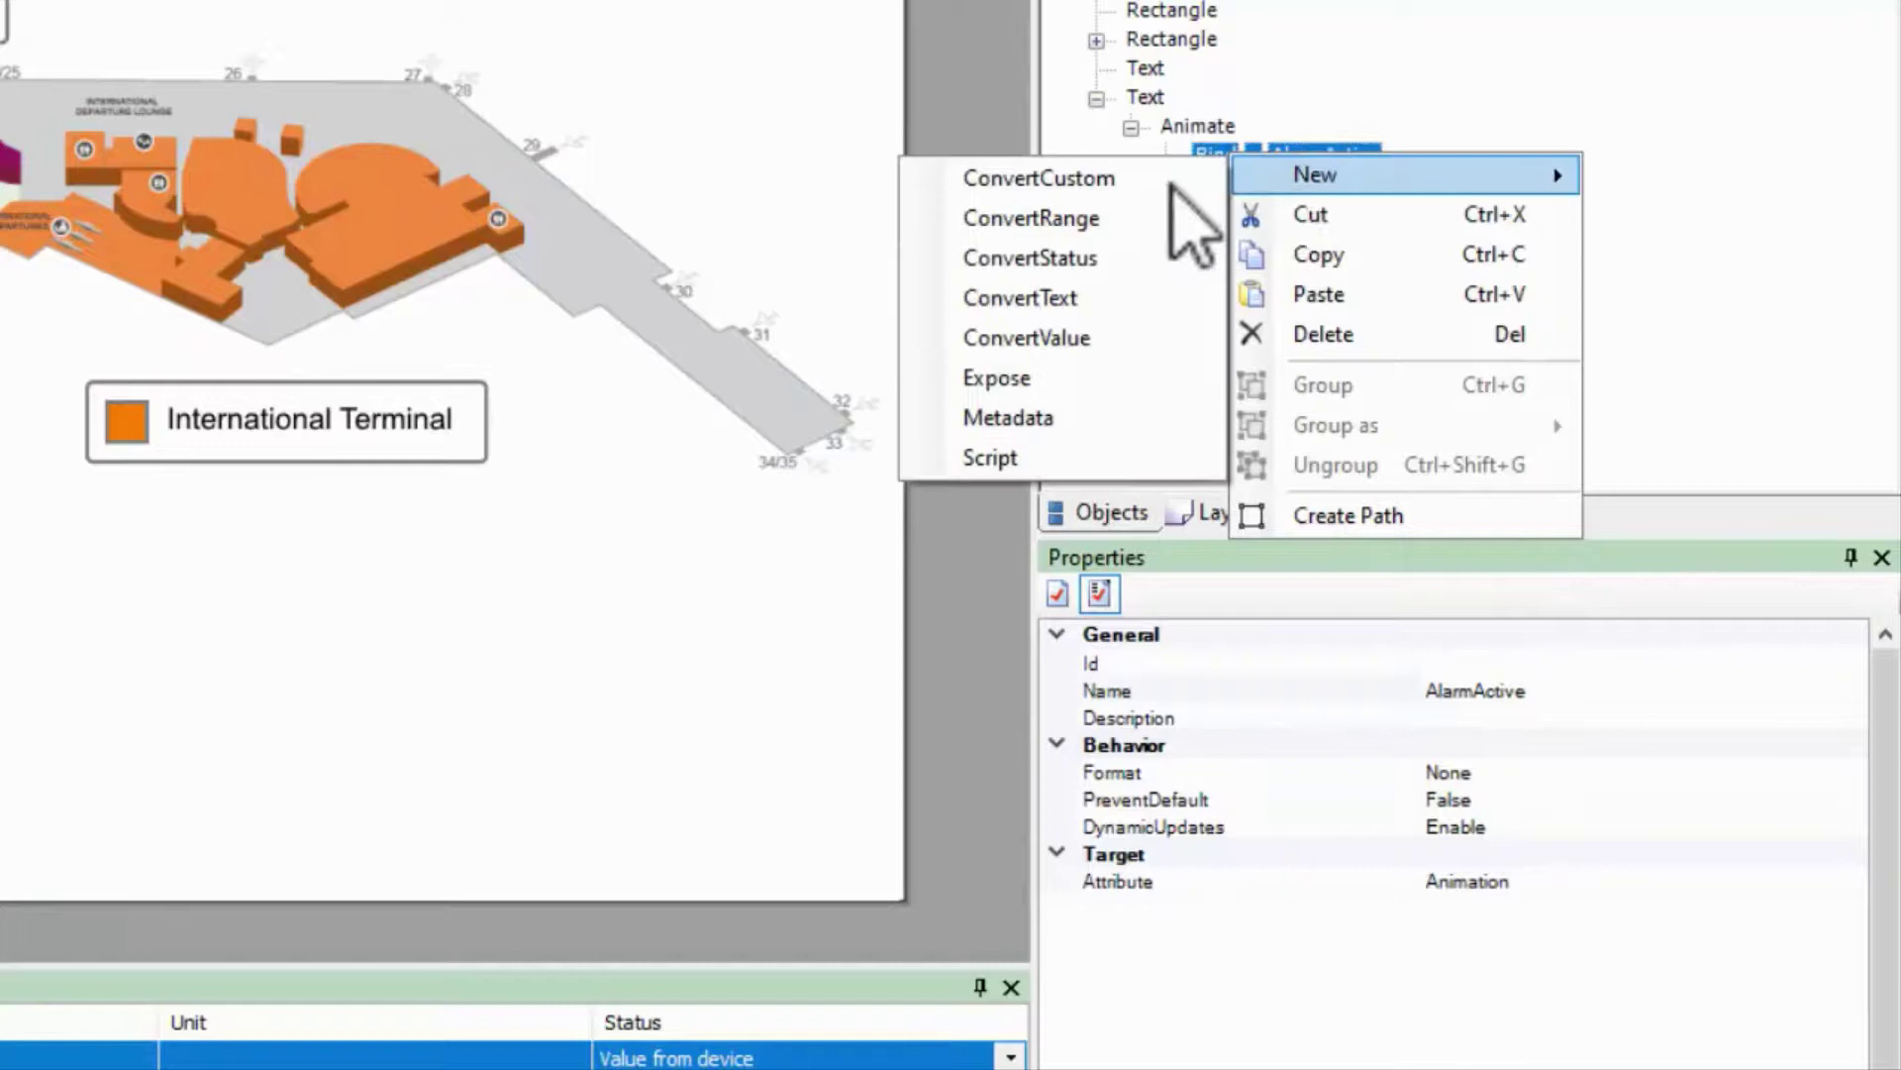
click(1026, 338)
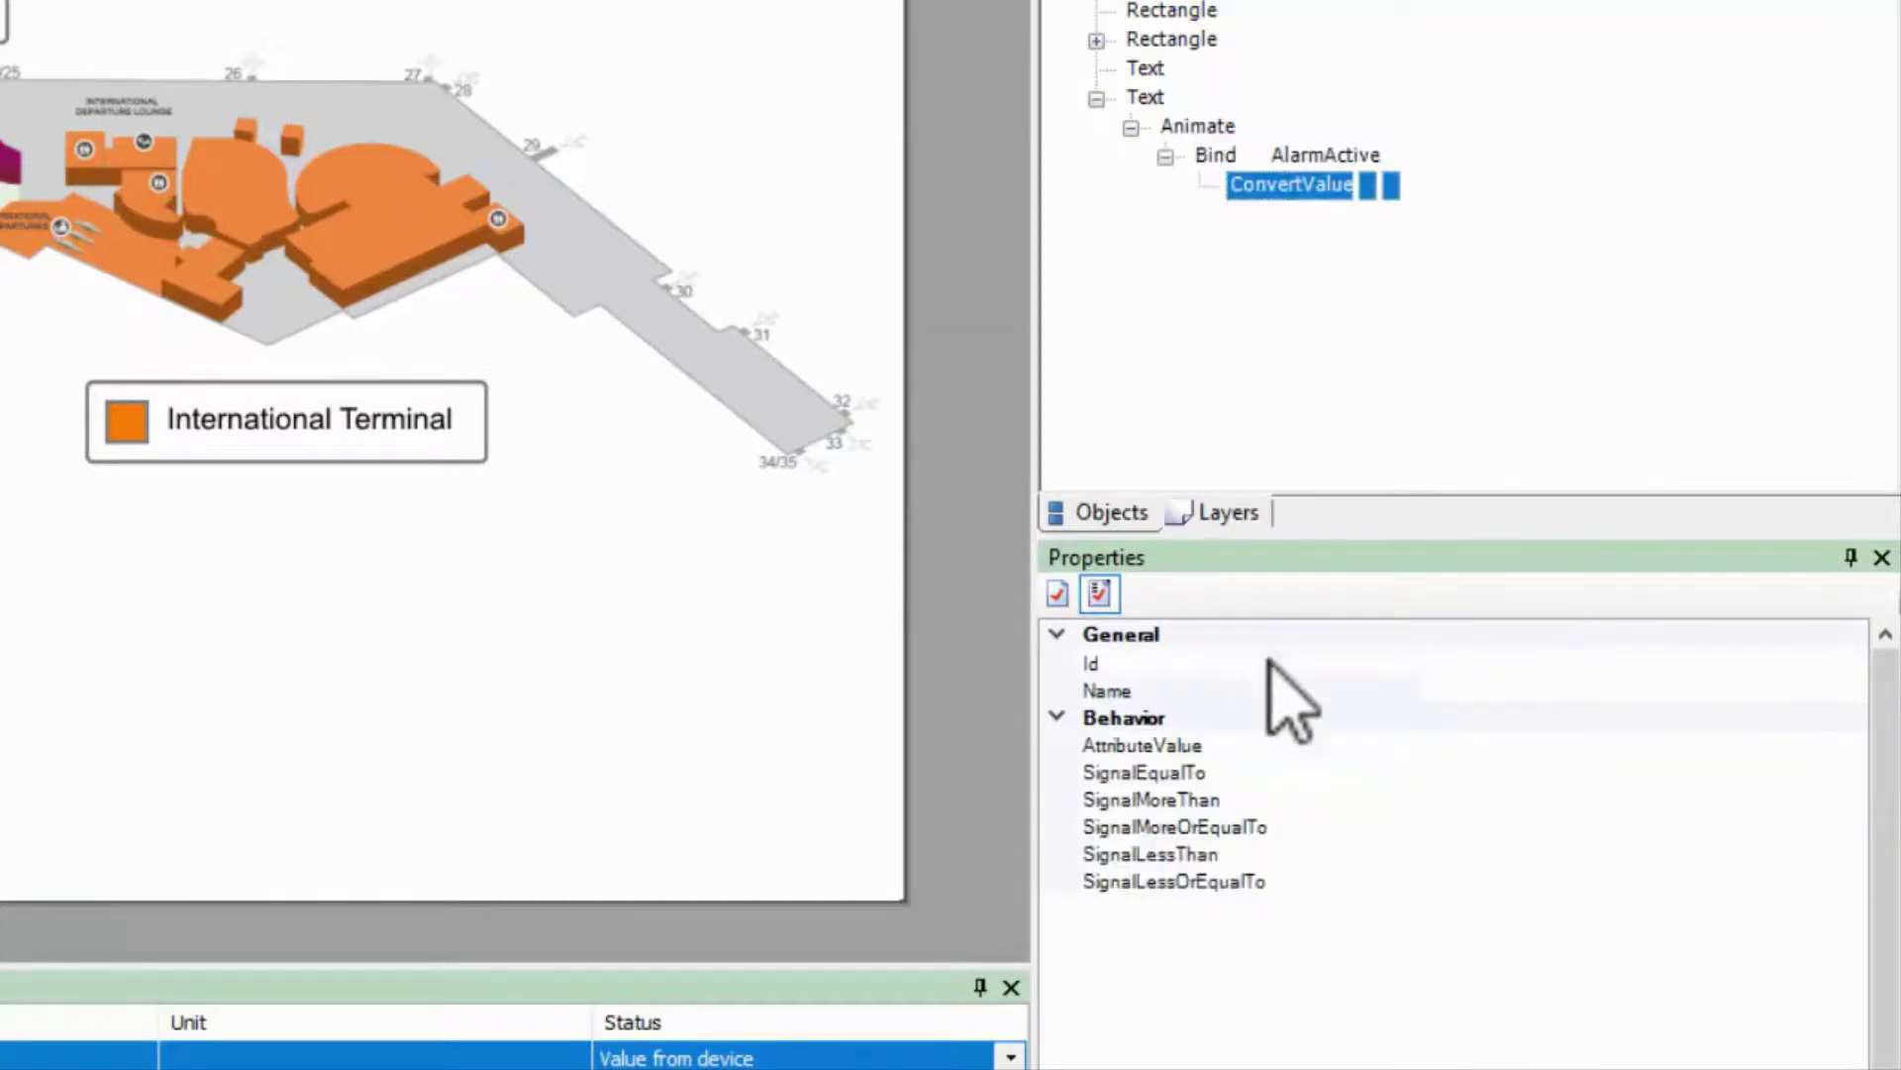
click(1483, 772)
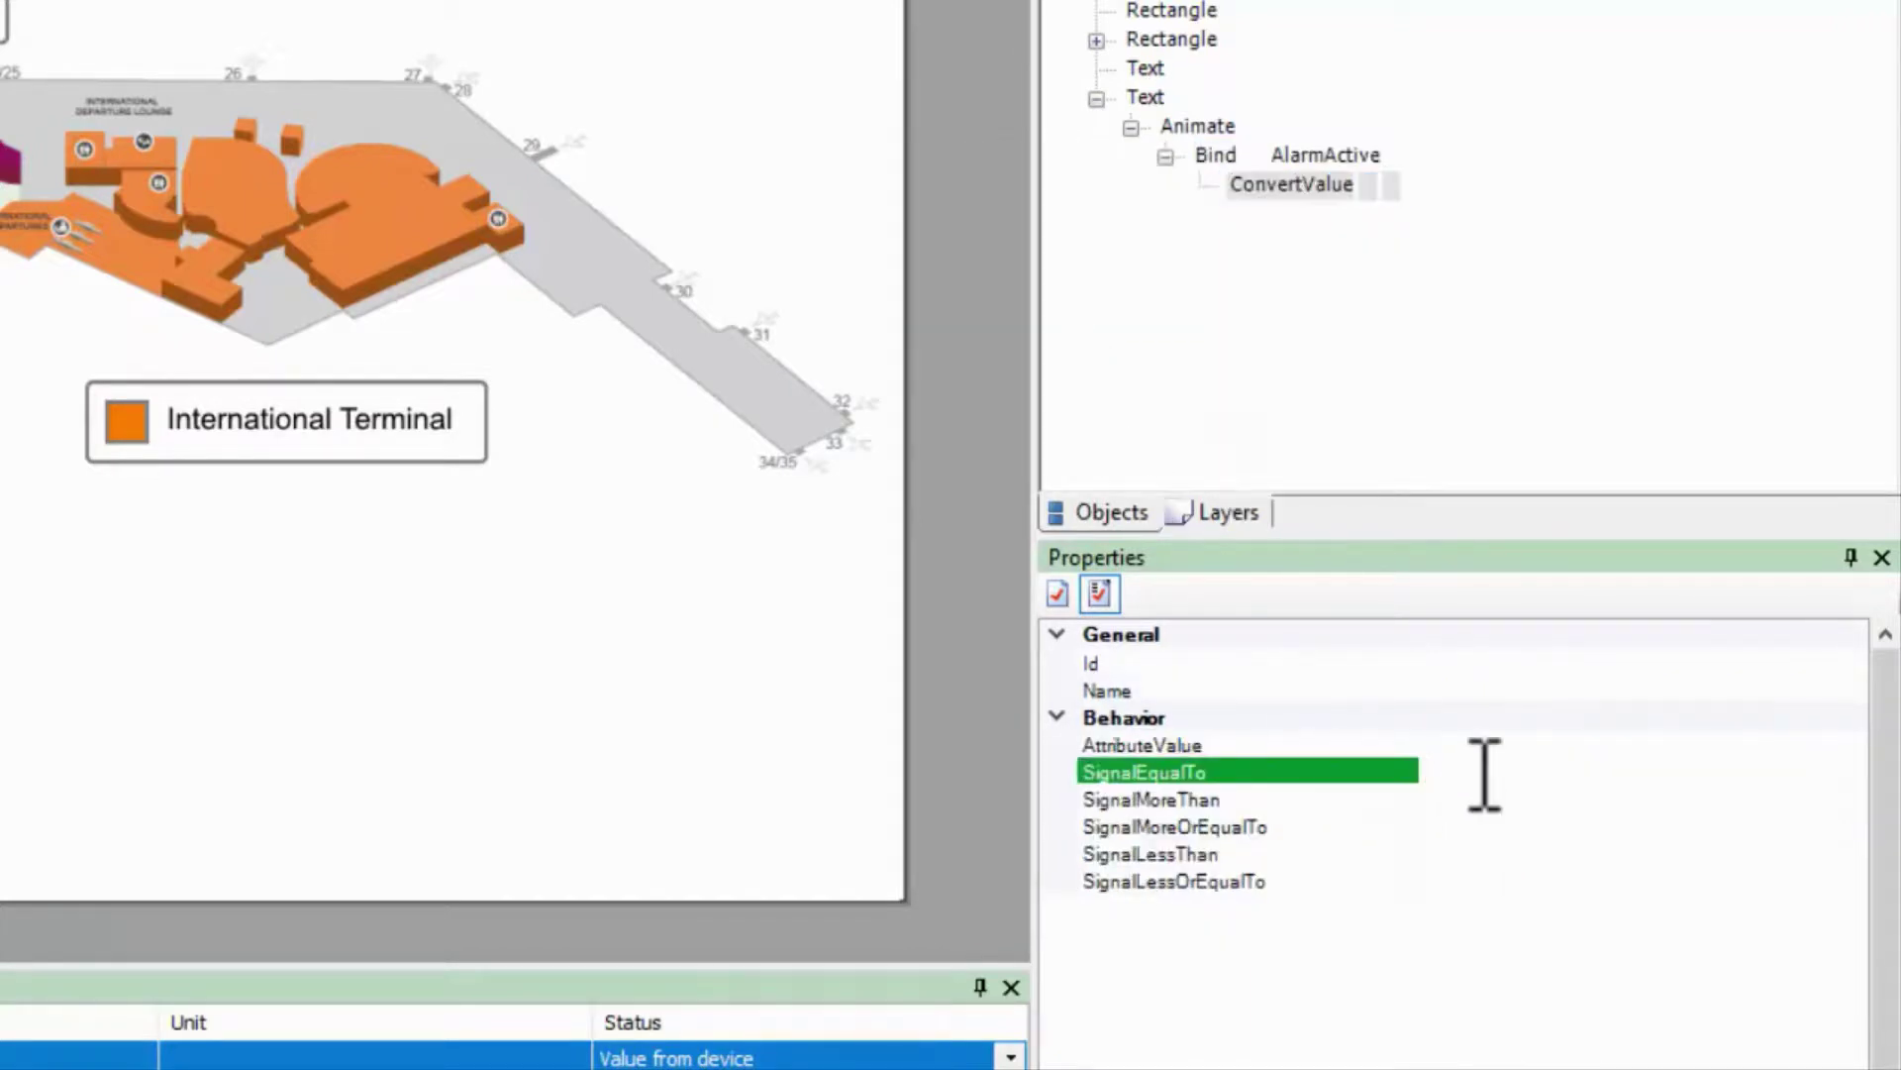
text(0)
key(Up)
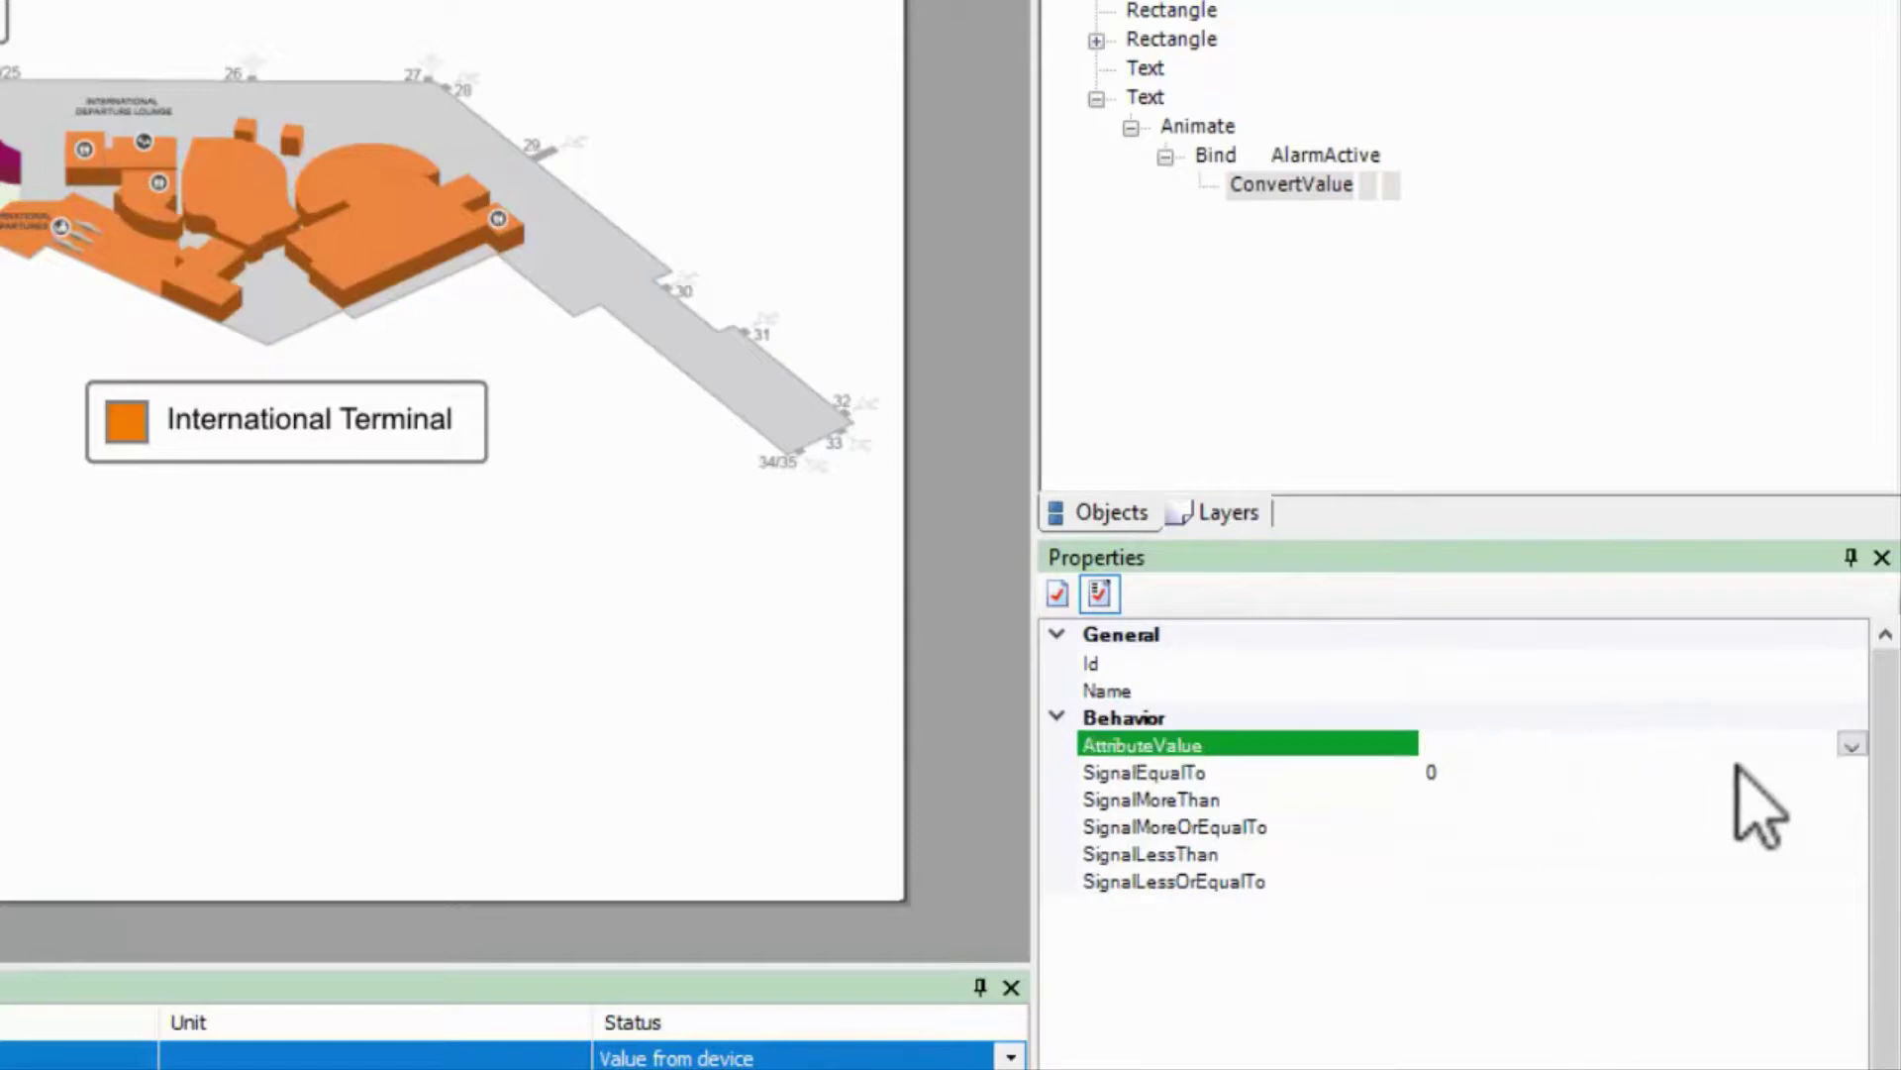
click(1851, 744)
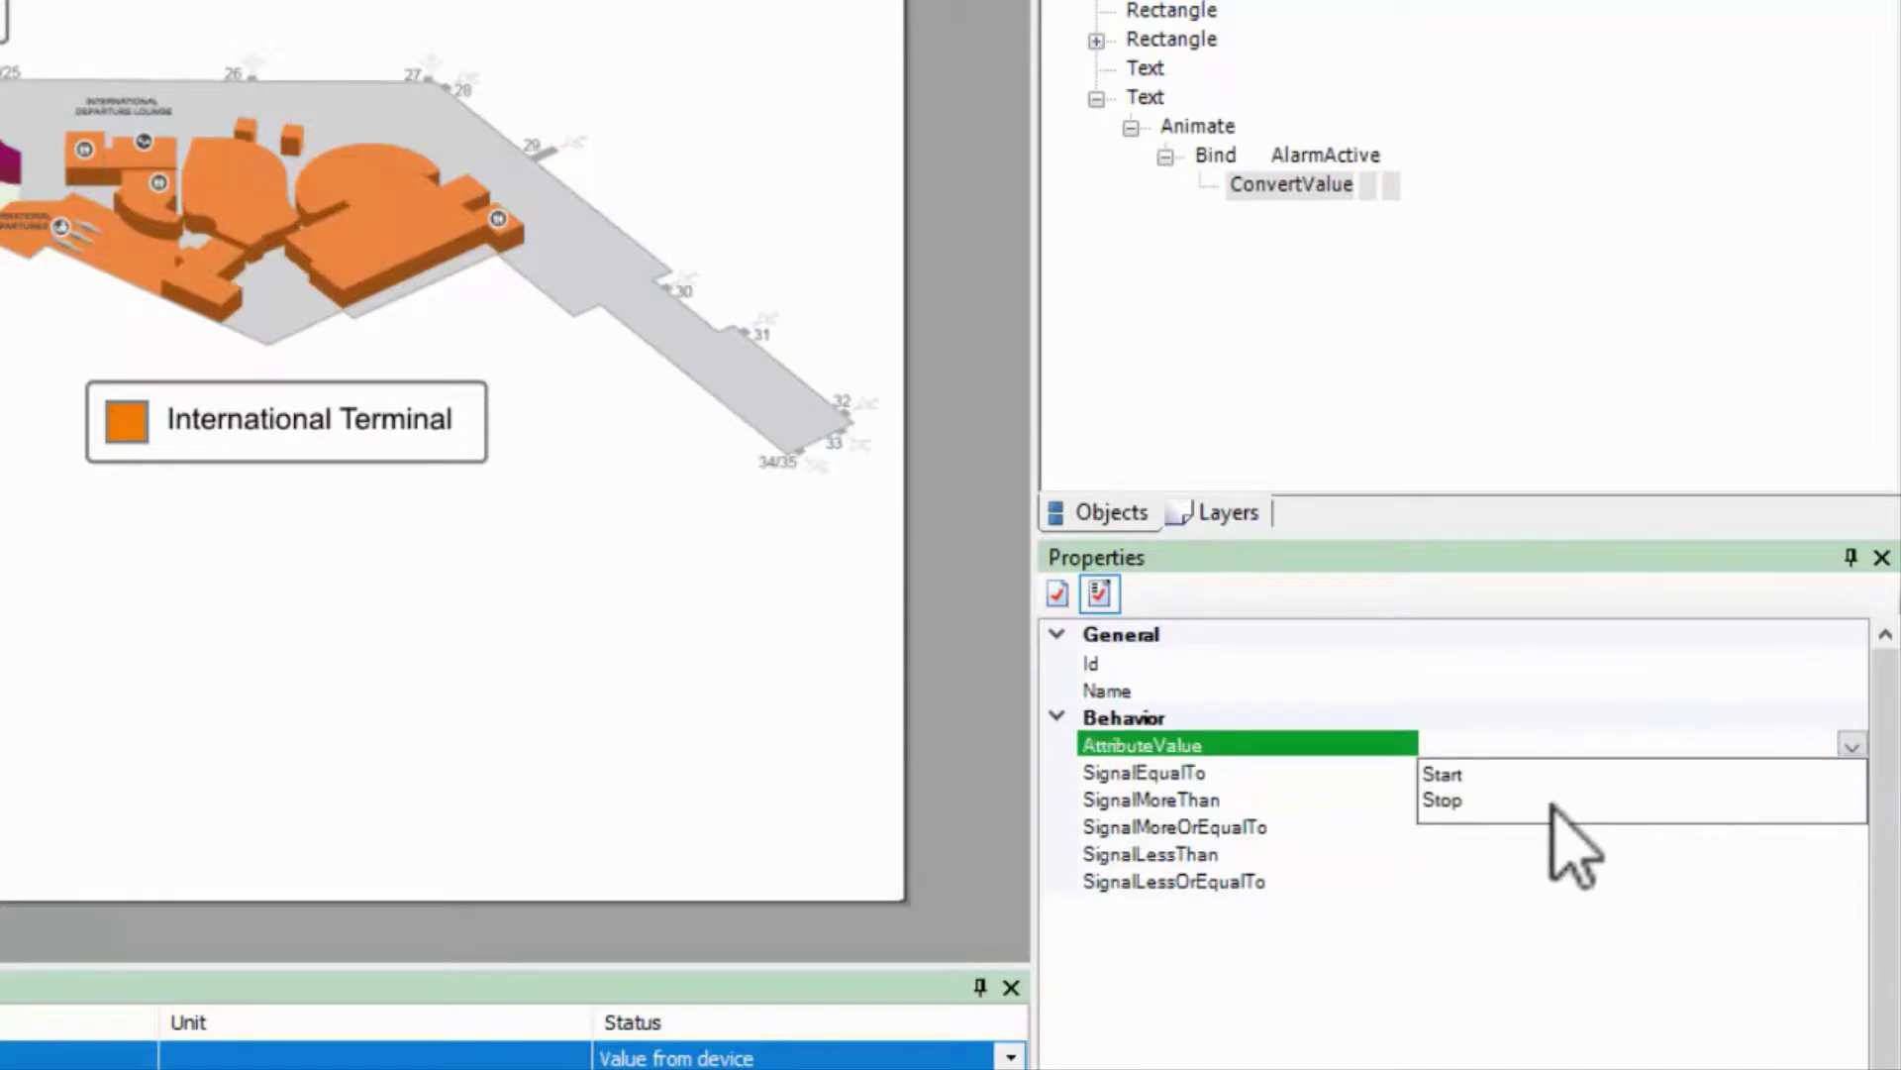
click(1500, 800)
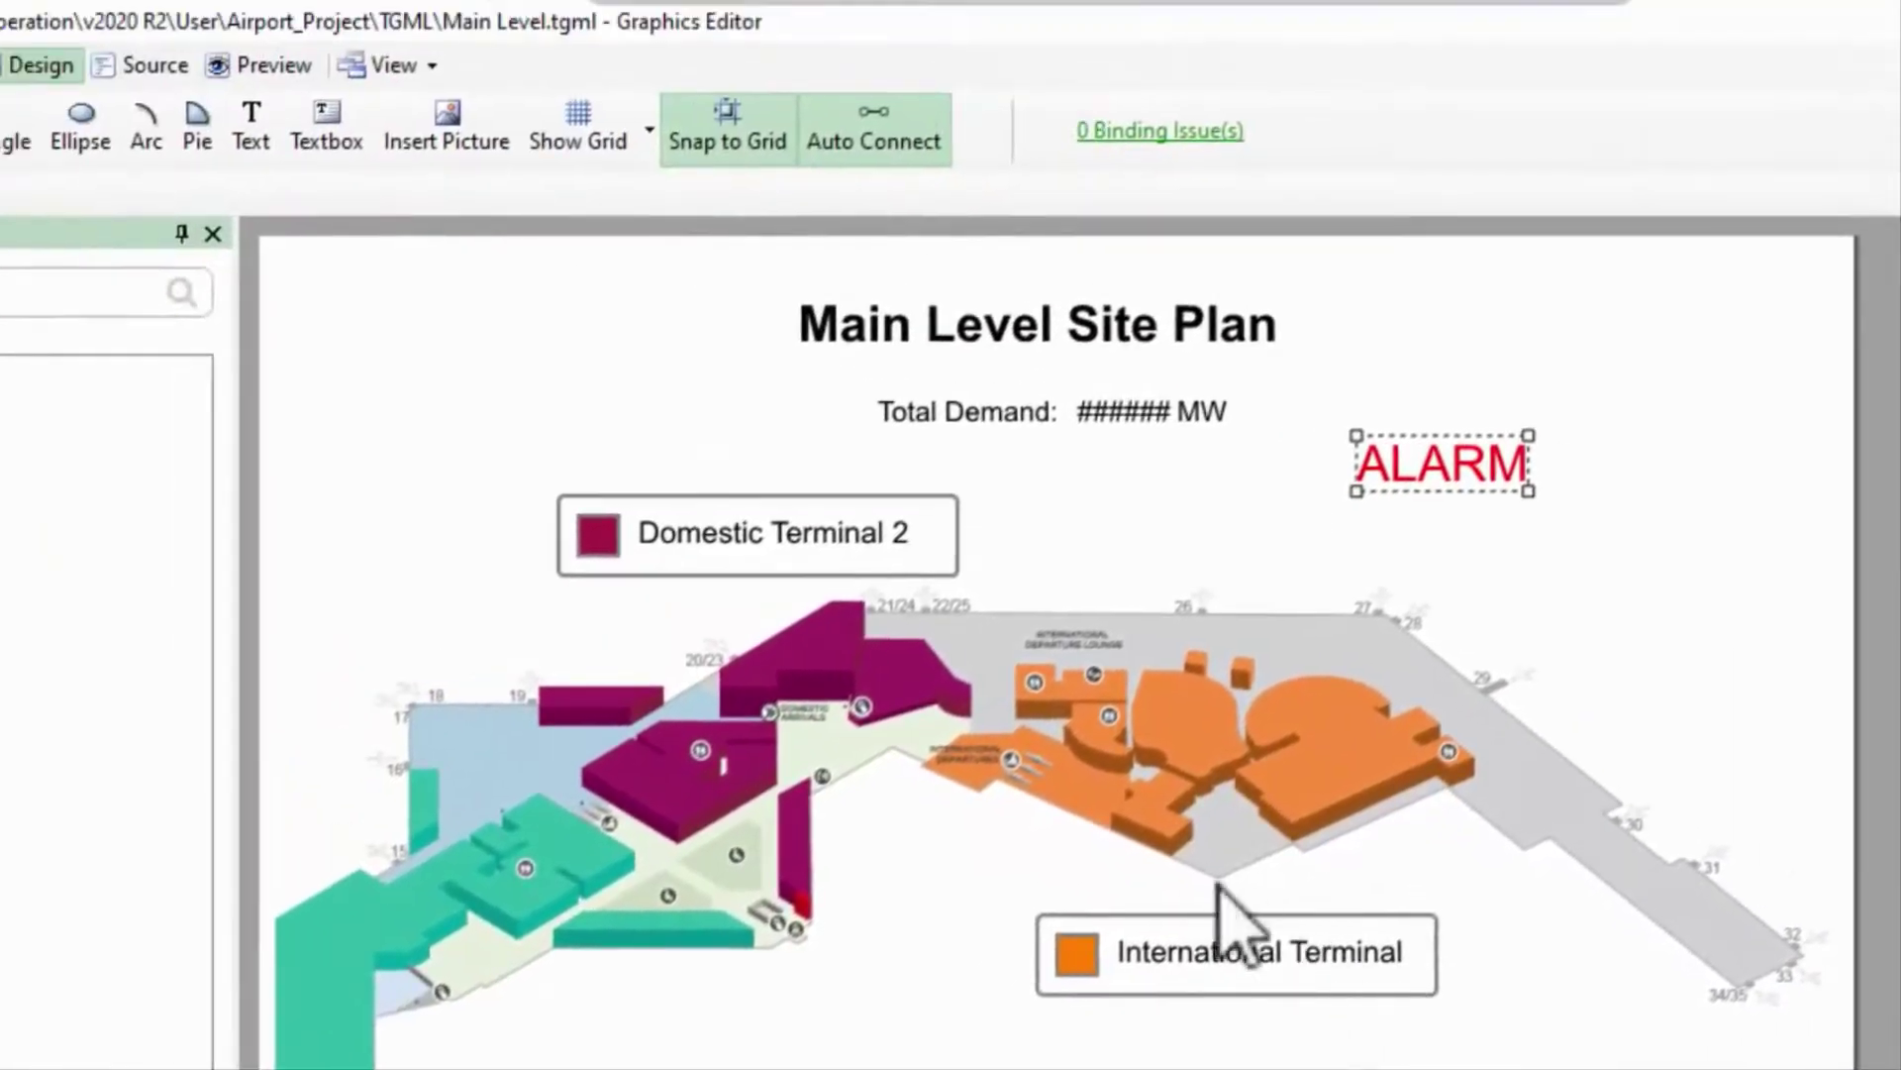
Step: Preview the graphic and set the AlarmActive test value to 1 so ALARM blinks
click(275, 65)
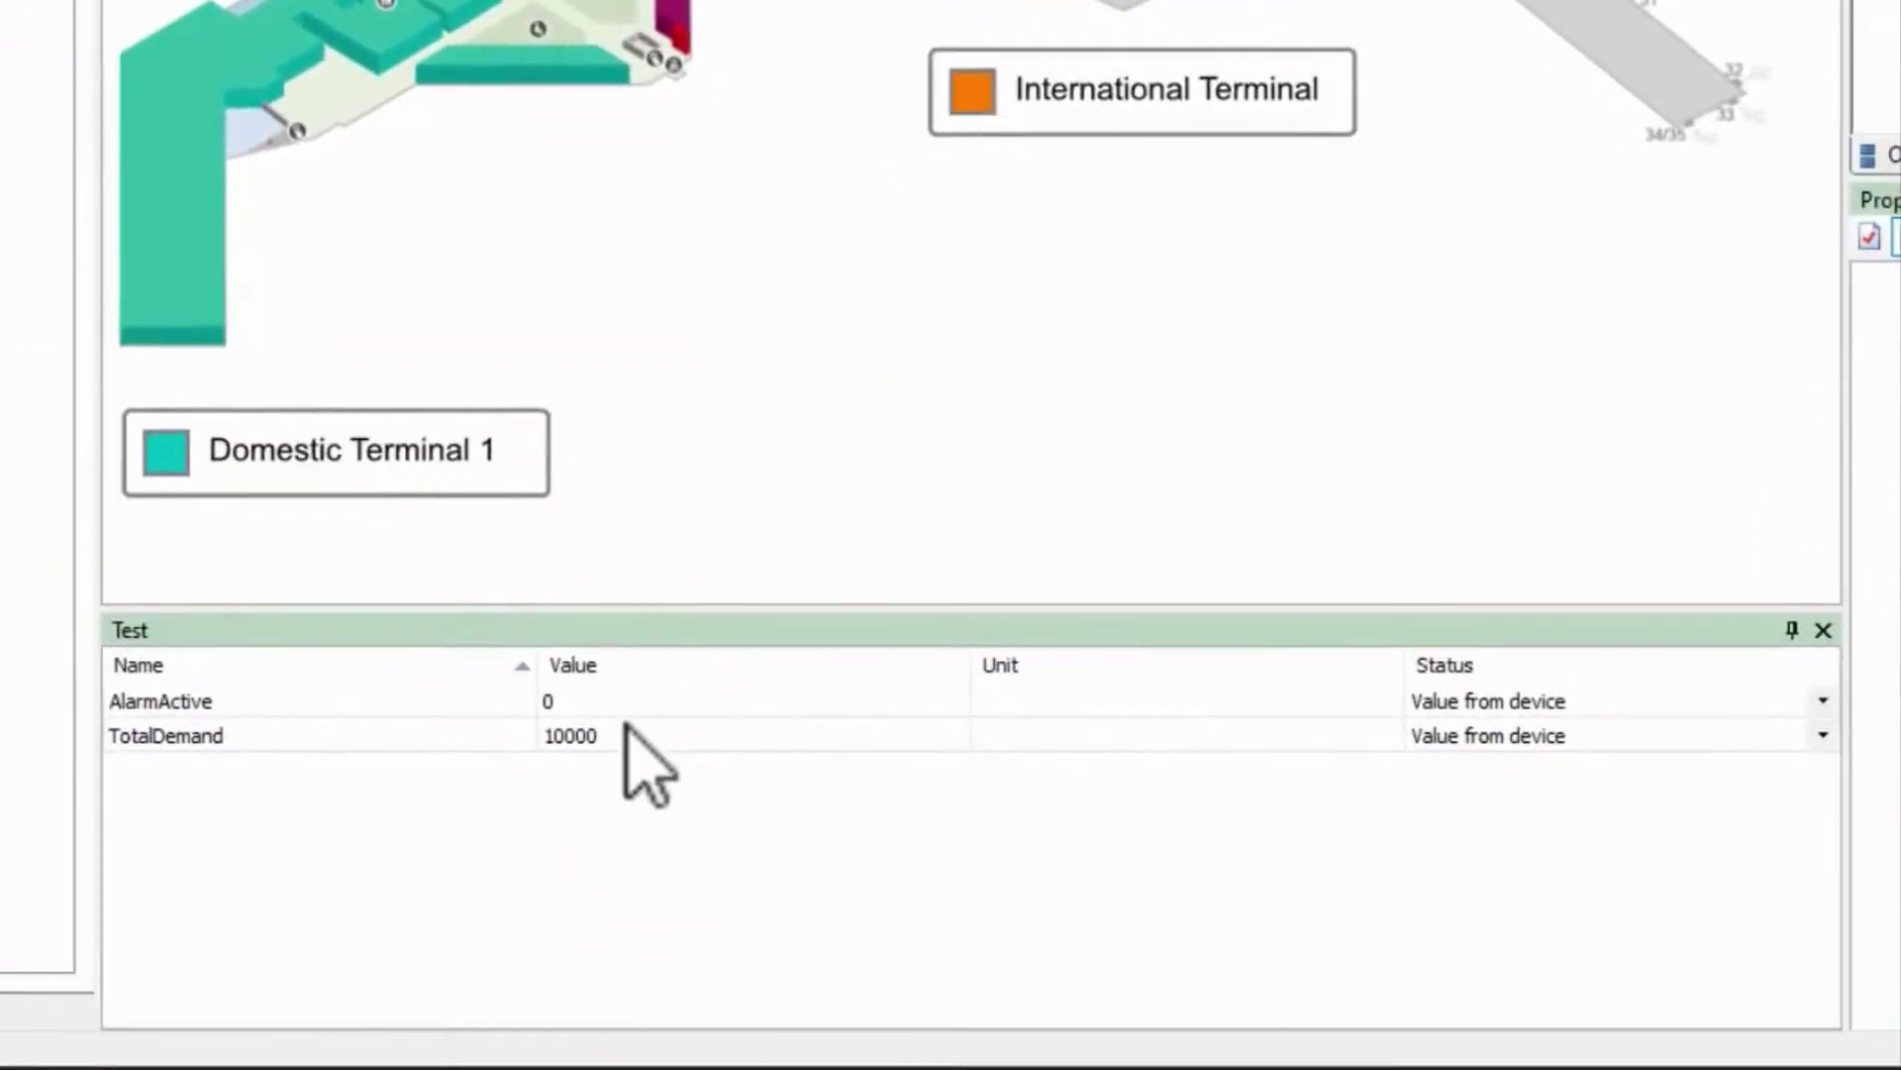
click(668, 701)
text(1)
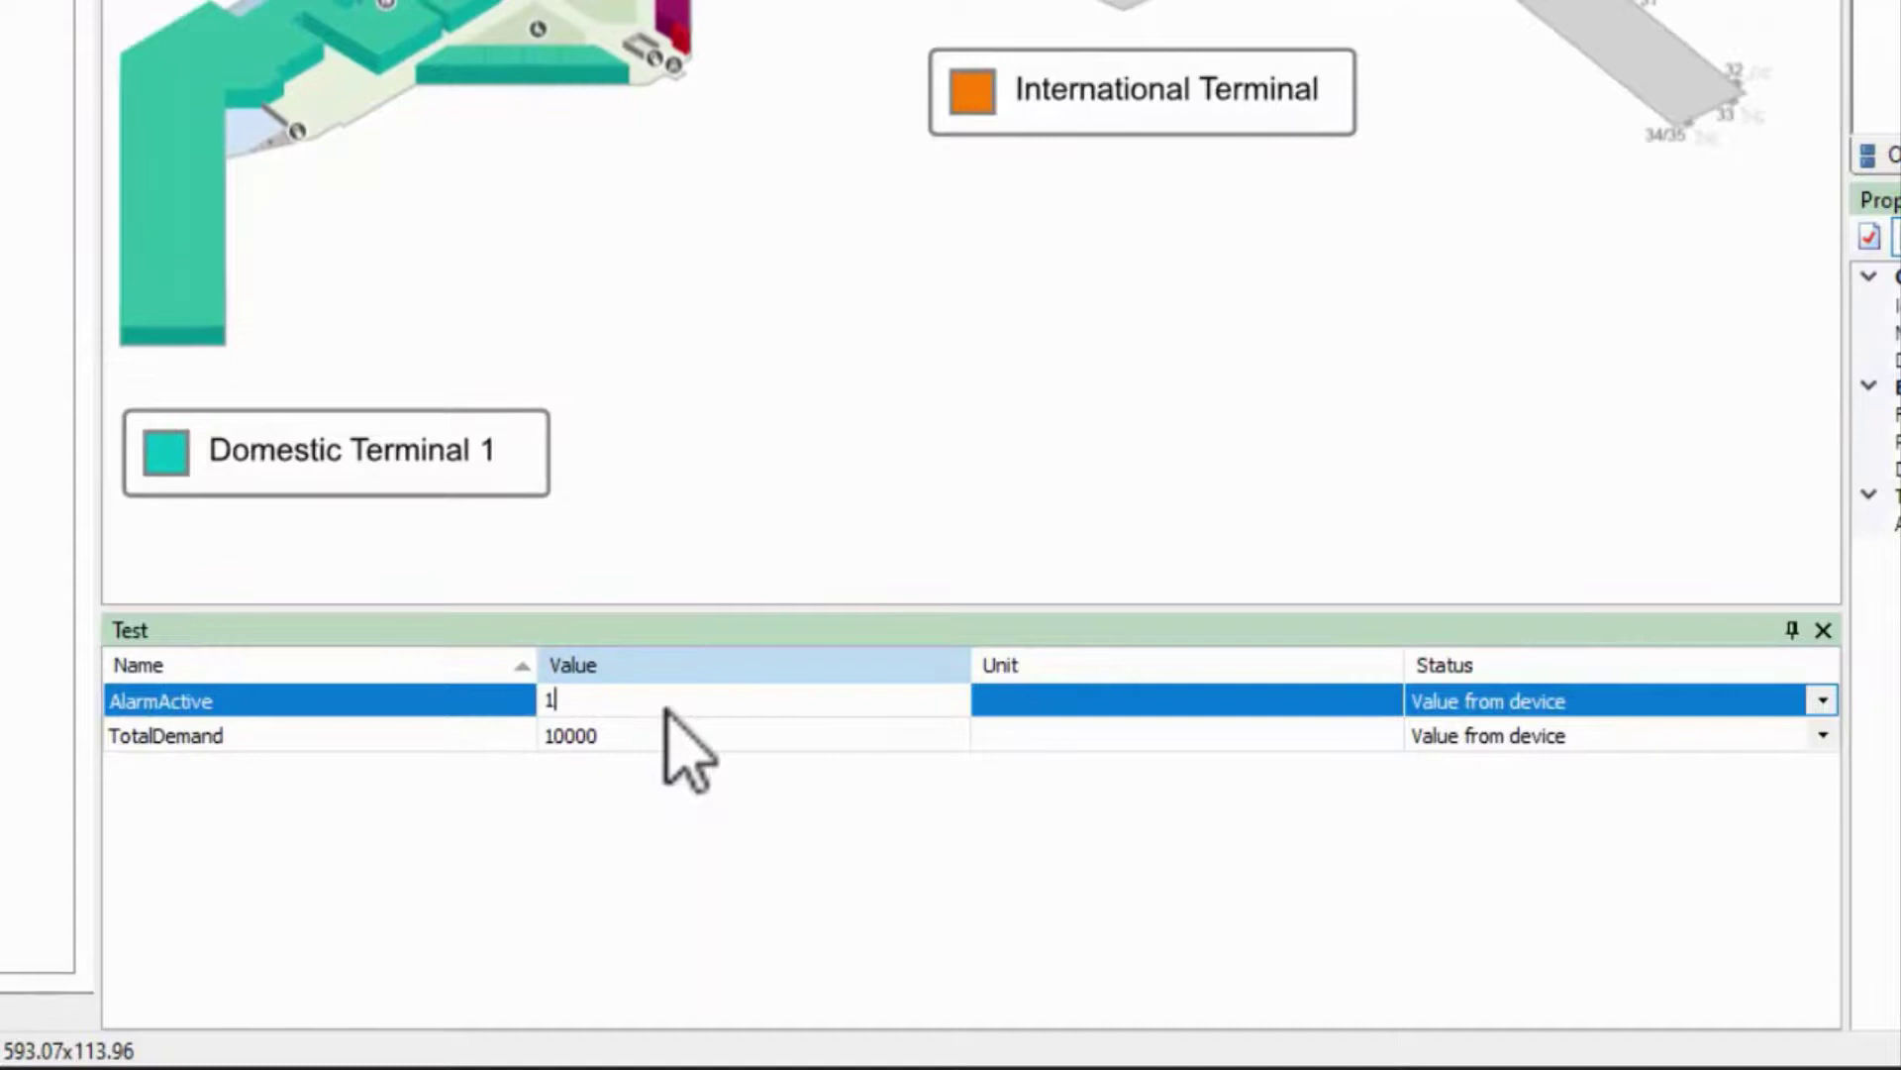
key(Return)
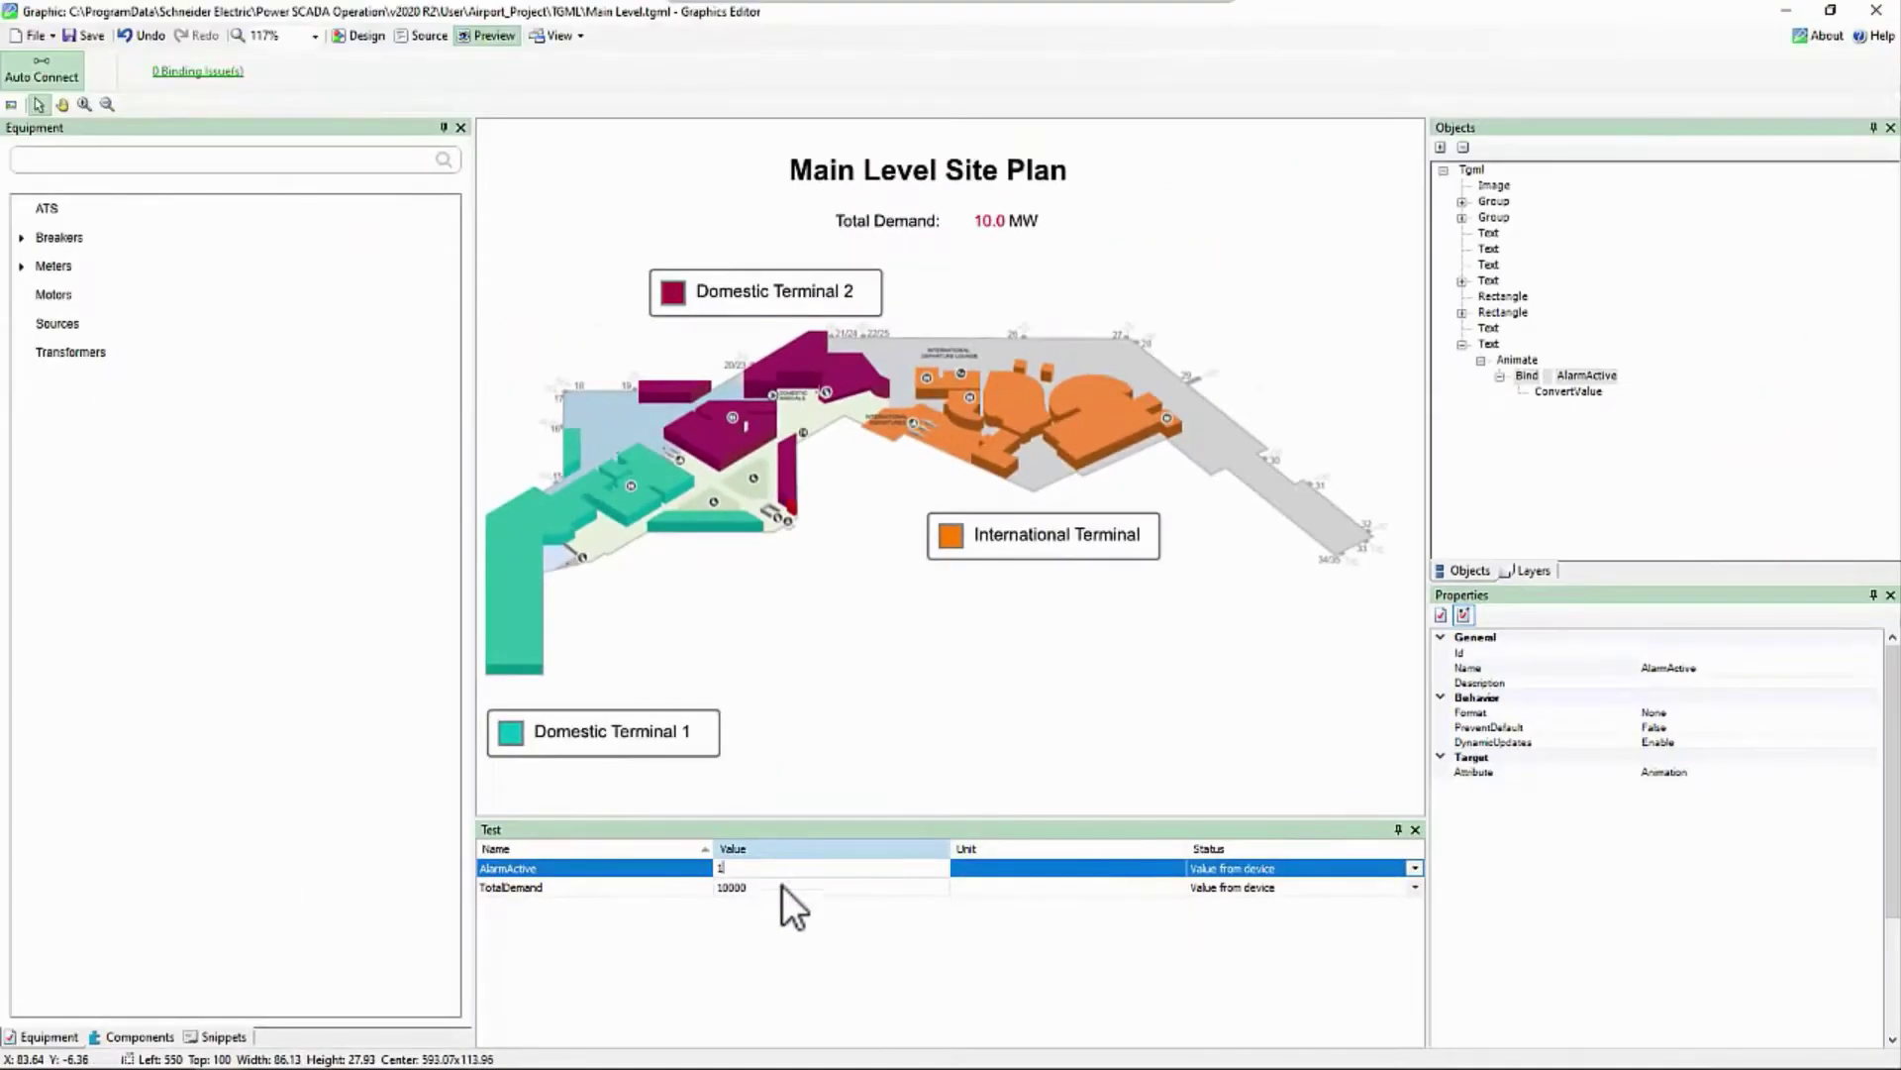
text(0)
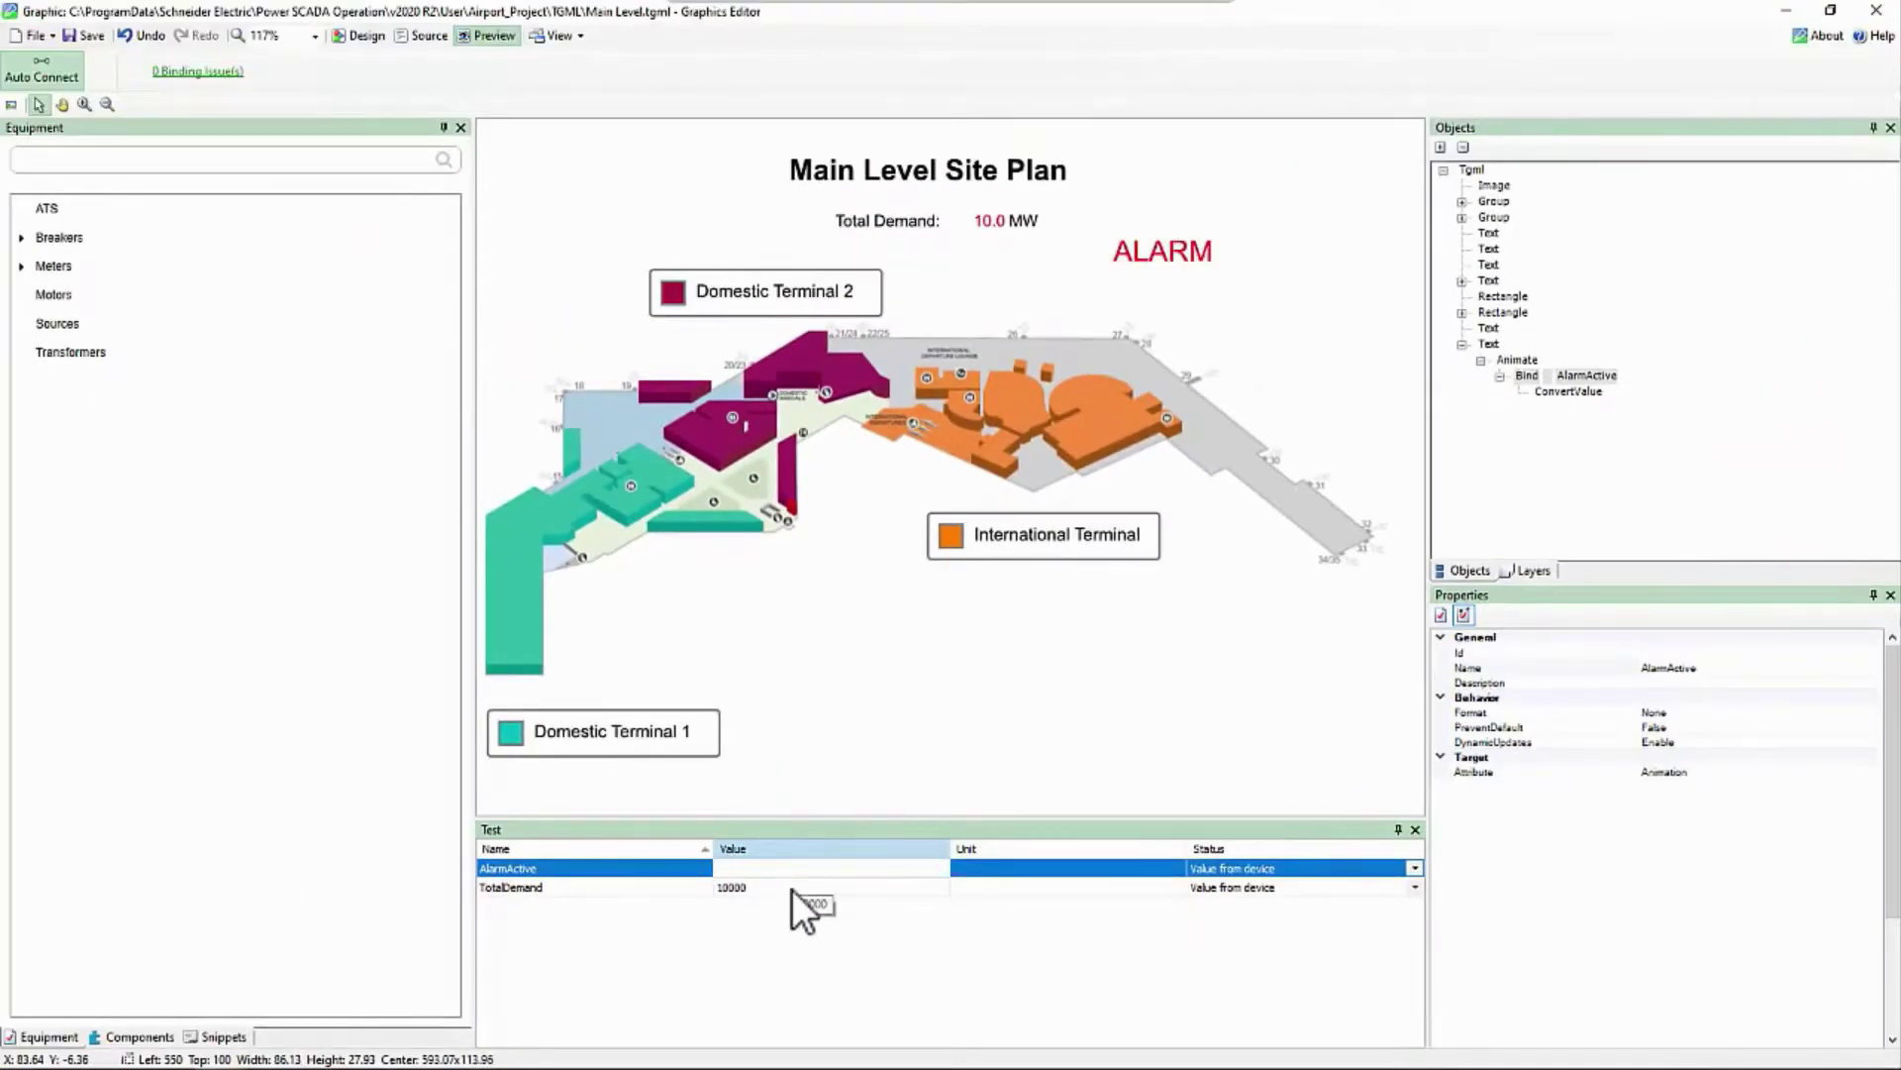